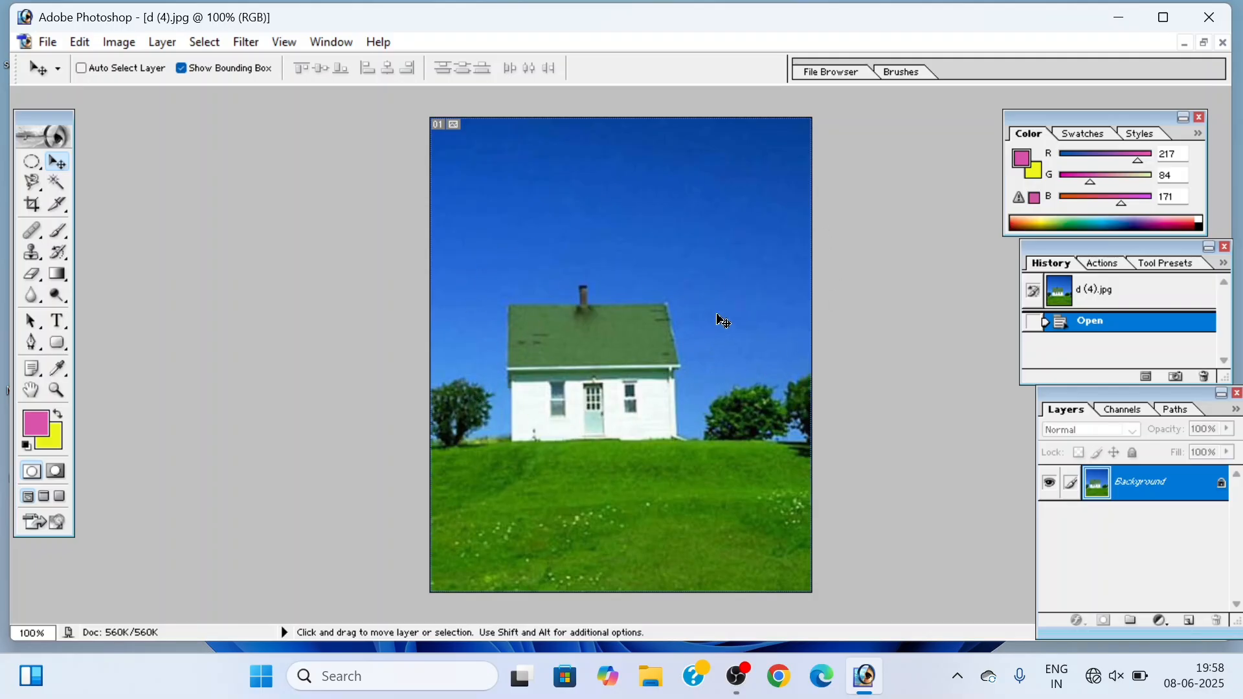
{"action": "left_click", "coordinate": [39, 188]}
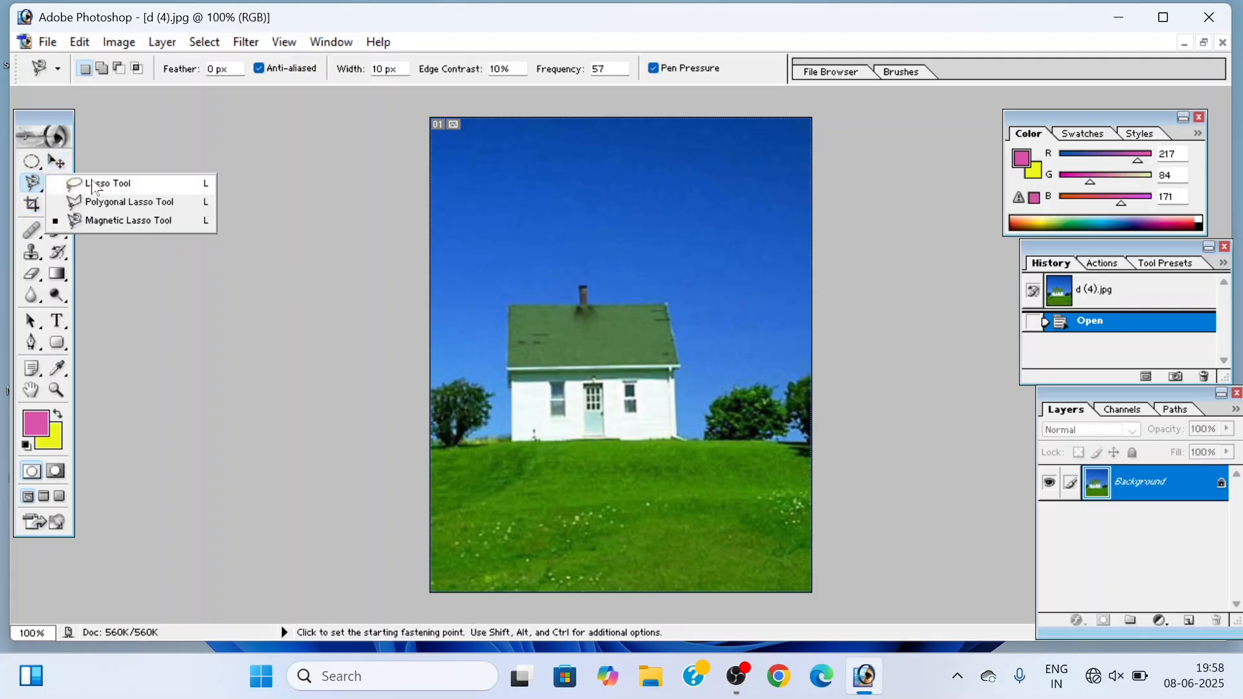
{"action": "left_click", "coordinate": [40, 164]}
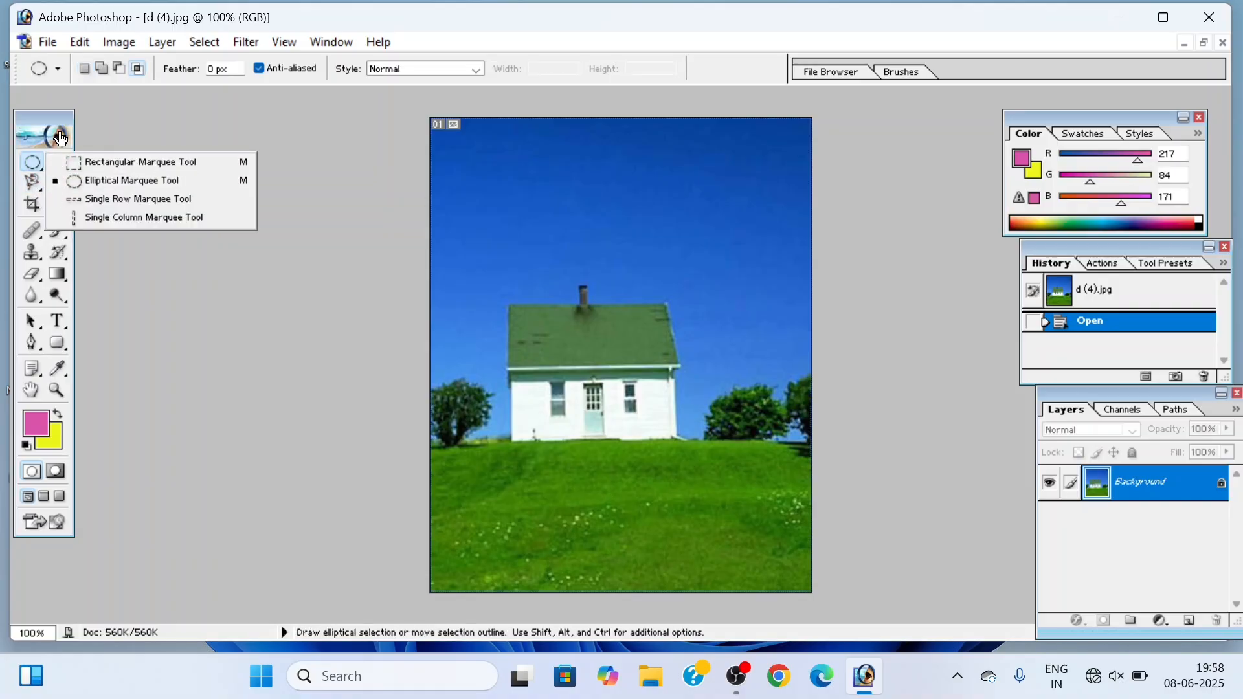
{"action": "left_click", "coordinate": [311, 168]}
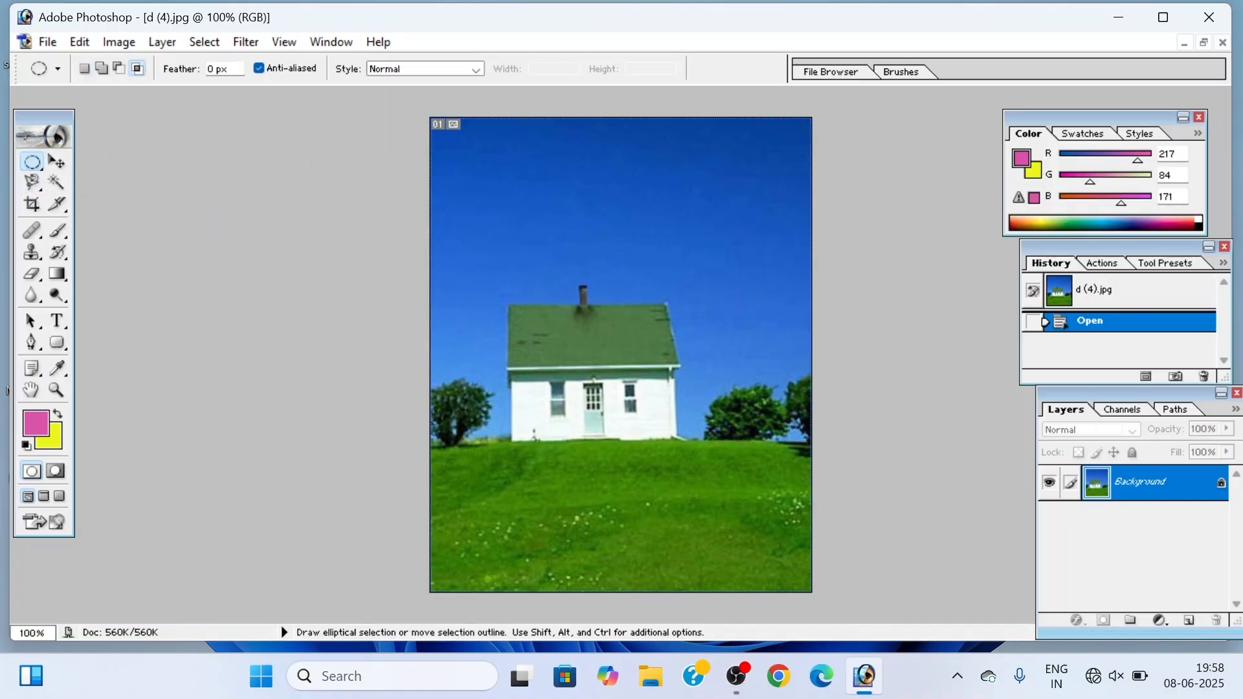
- Select the sky with the Magic Wand at its existing tolerance and again with the tolerance set to 100
{"action": "left_click", "coordinate": [57, 187]}
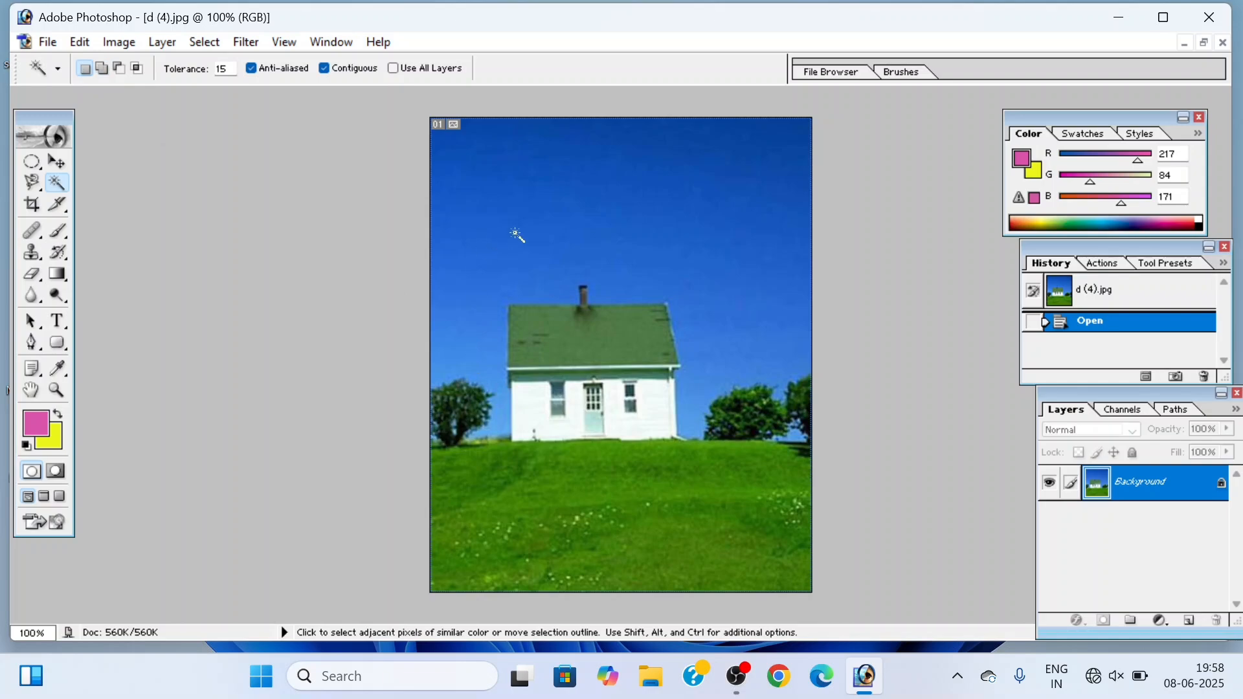
{"action": "left_click", "coordinate": [527, 145]}
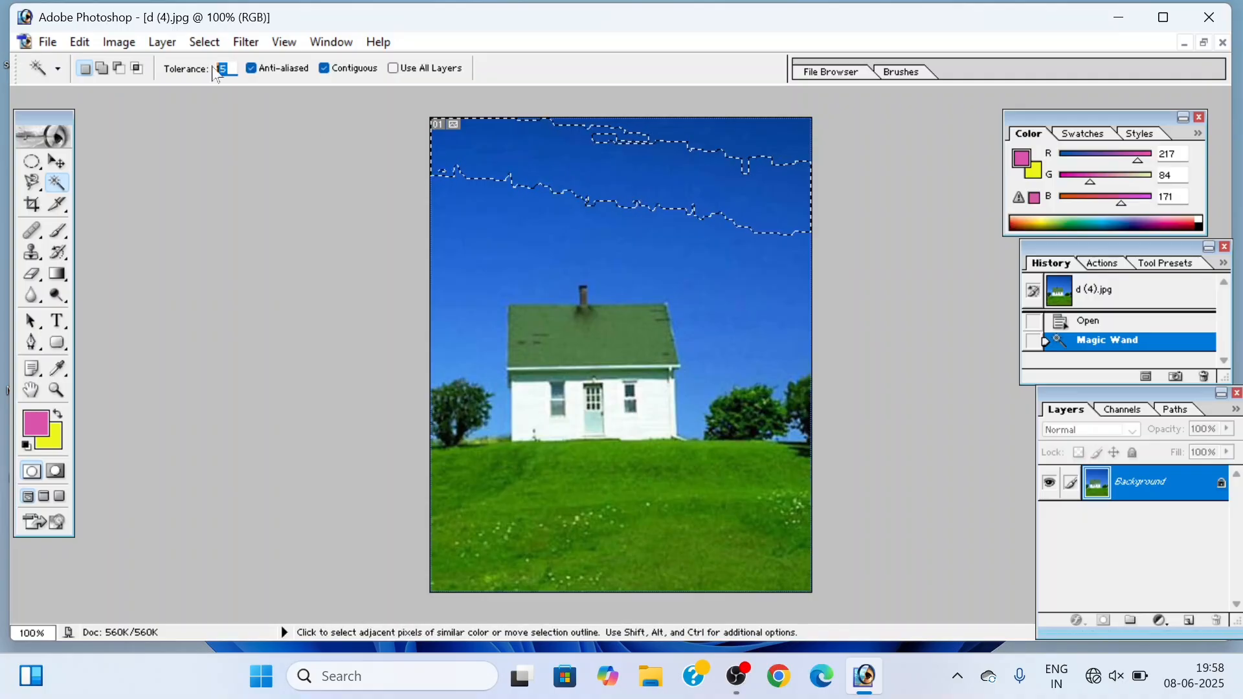
{"action": "type", "text": "100"}
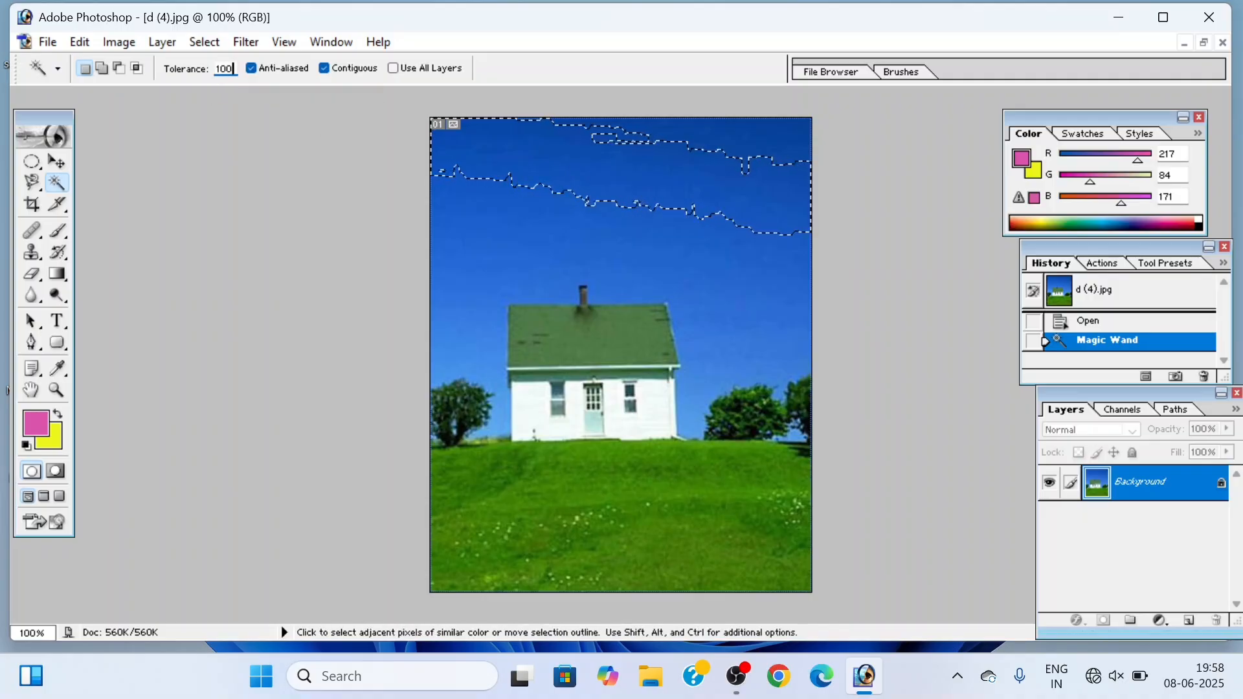
{"action": "left_click", "coordinate": [500, 222]}
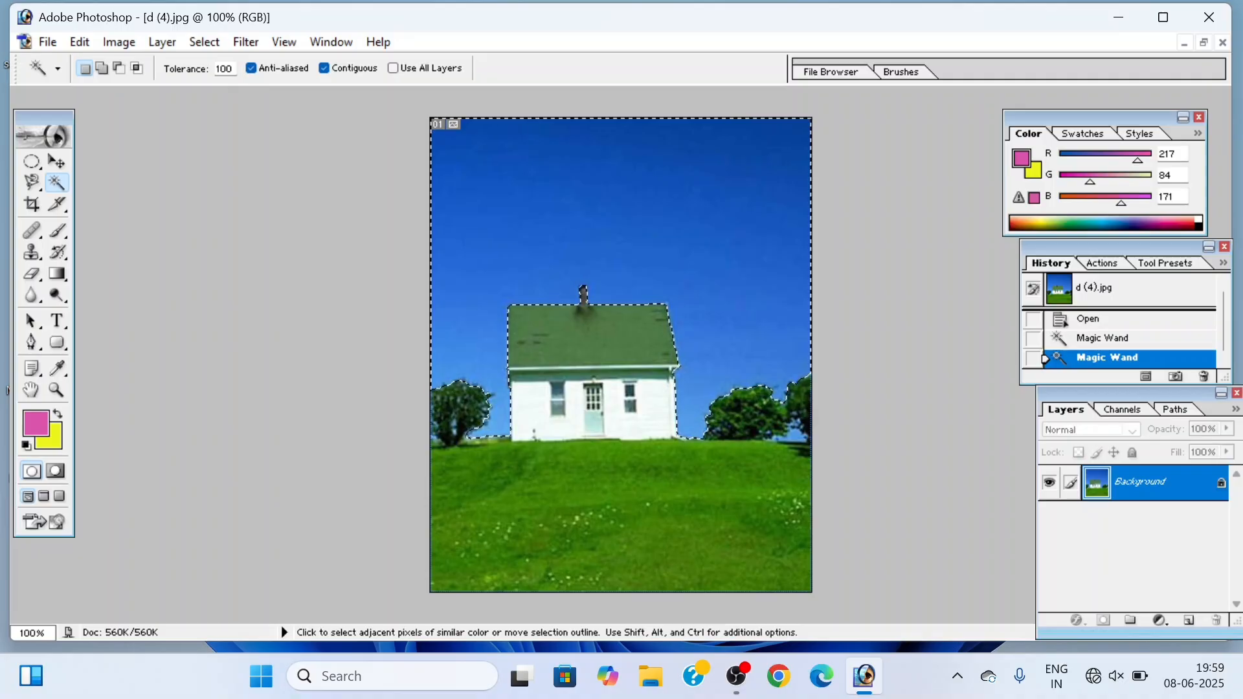
- Set the Magic Wand tolerance to 45 and clear the current sky selection
{"action": "key", "text": "Return"}
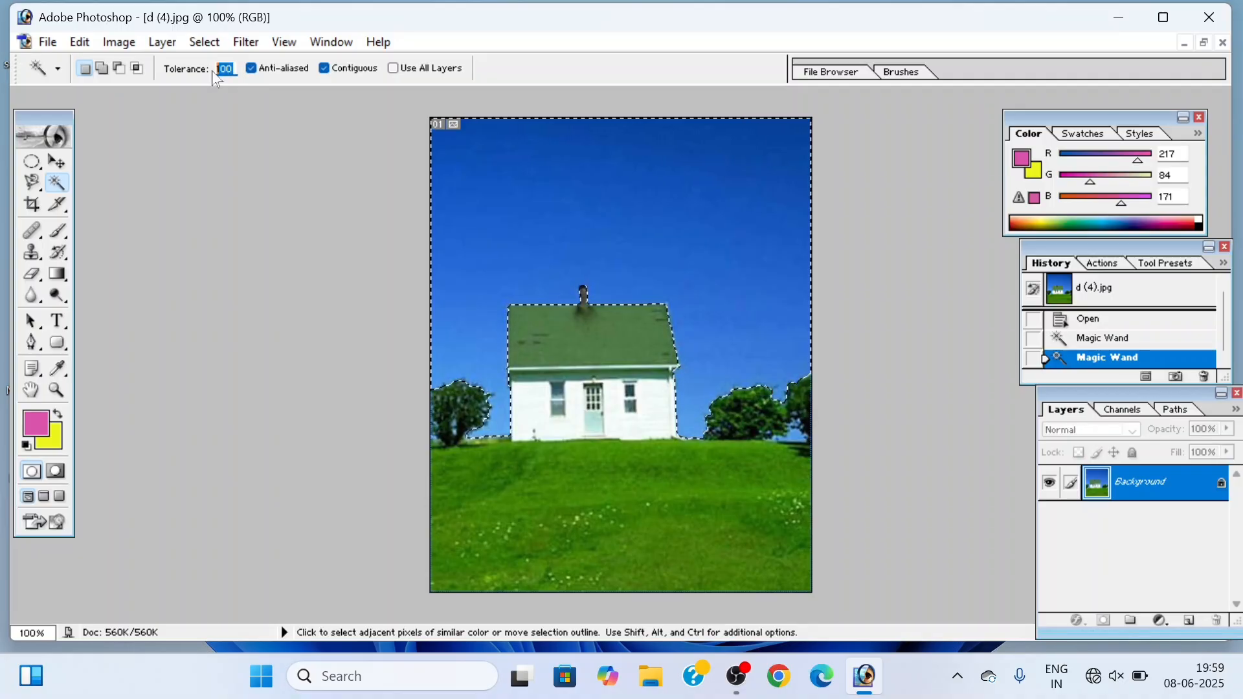
{"action": "type", "text": "45"}
{"action": "left_click", "coordinate": [57, 161]}
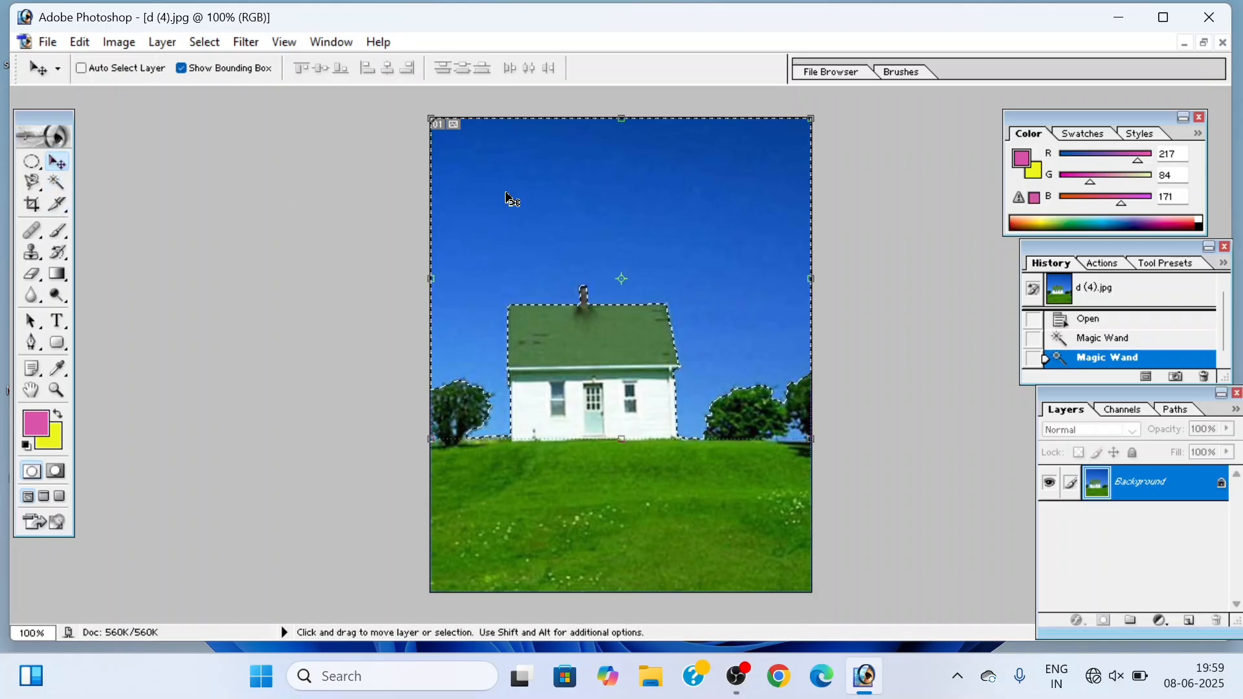
{"action": "key", "text": "ctrl+d"}
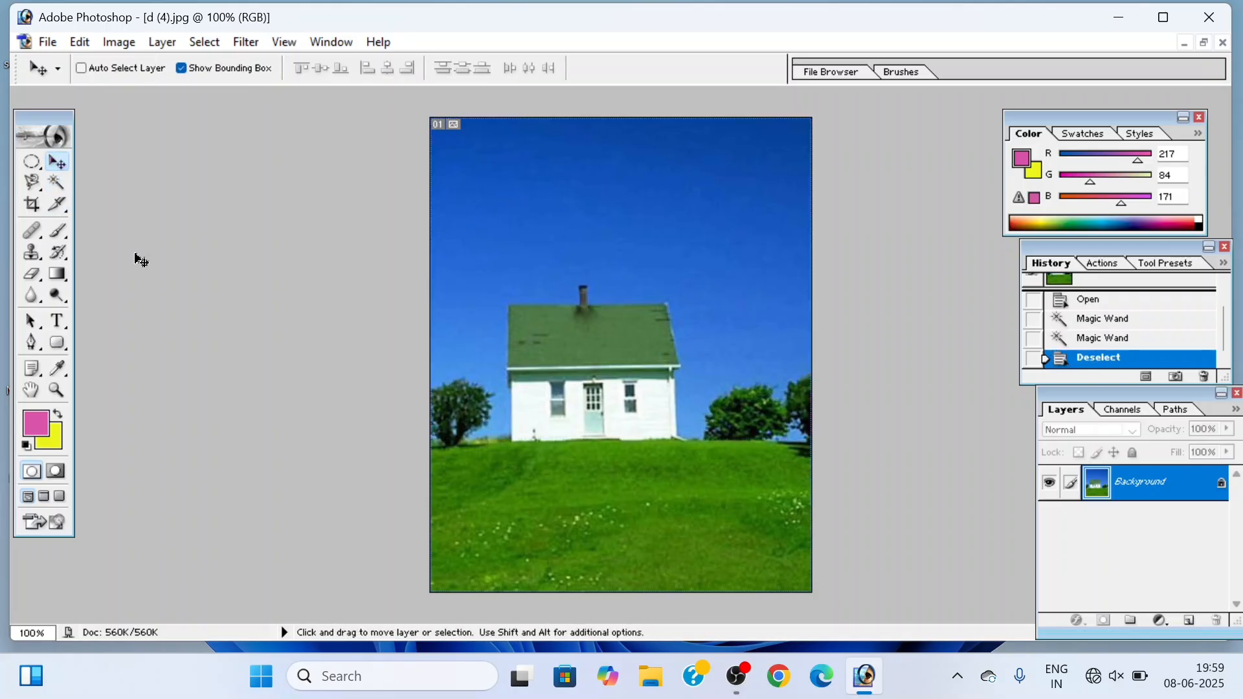
- Select the lower sky around the house with the Magic Wand and add the upper sky to the selection
{"action": "left_click", "coordinate": [57, 182]}
{"action": "left_click", "coordinate": [614, 175]}
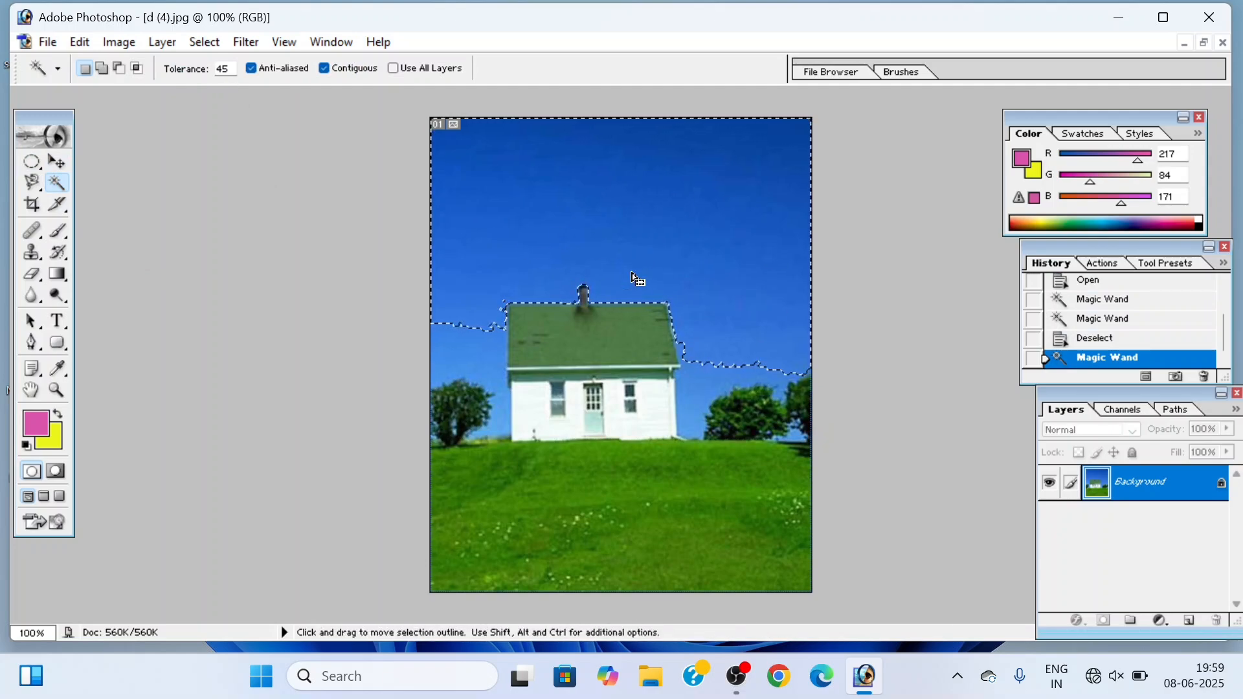
{"action": "left_click", "coordinate": [469, 350]}
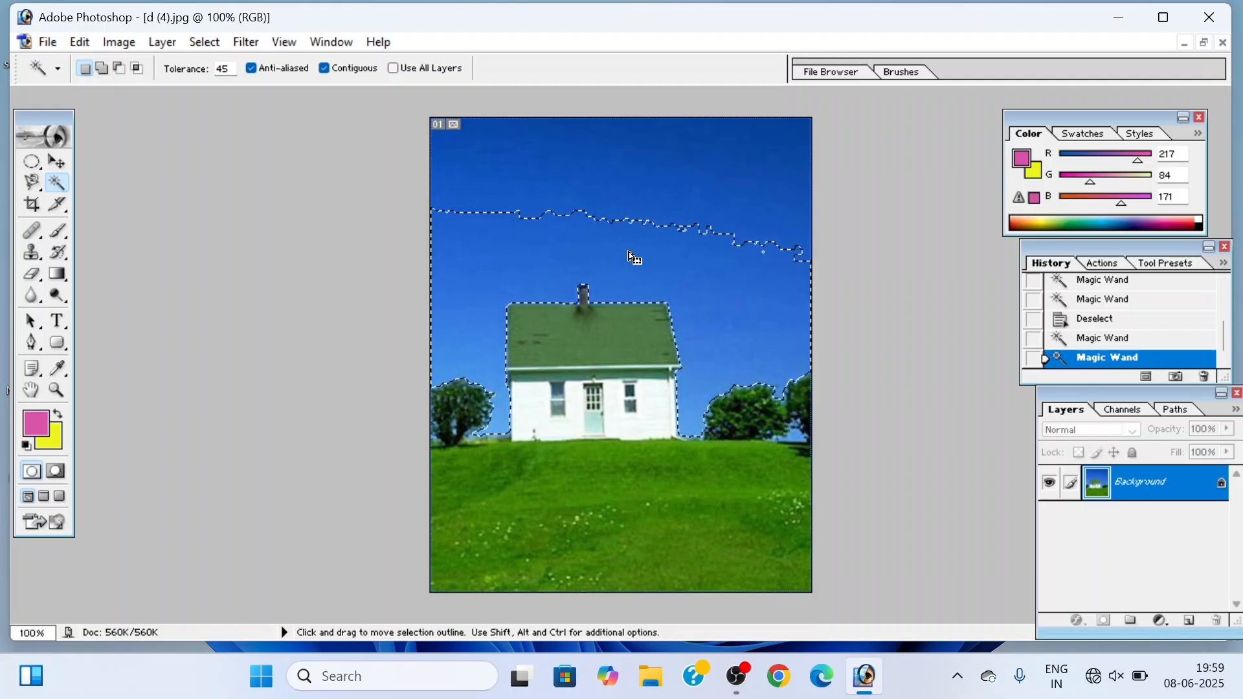
{"action": "left_click", "coordinate": [101, 70]}
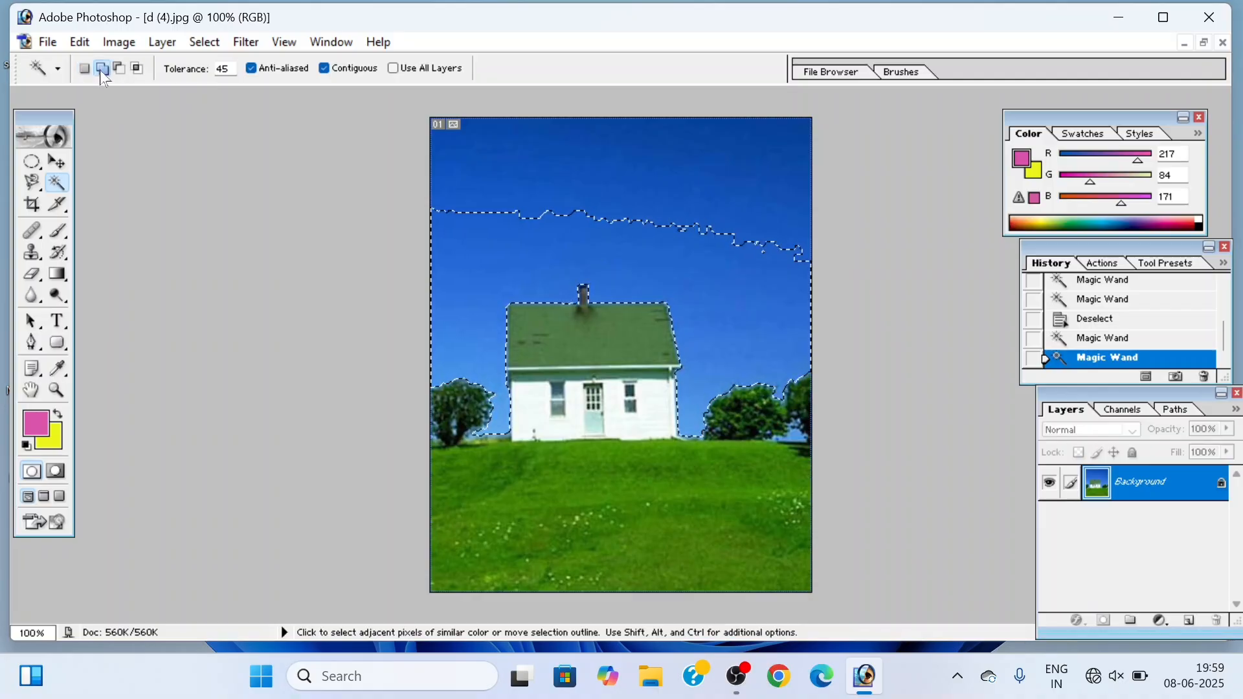
{"action": "left_click", "coordinate": [587, 170]}
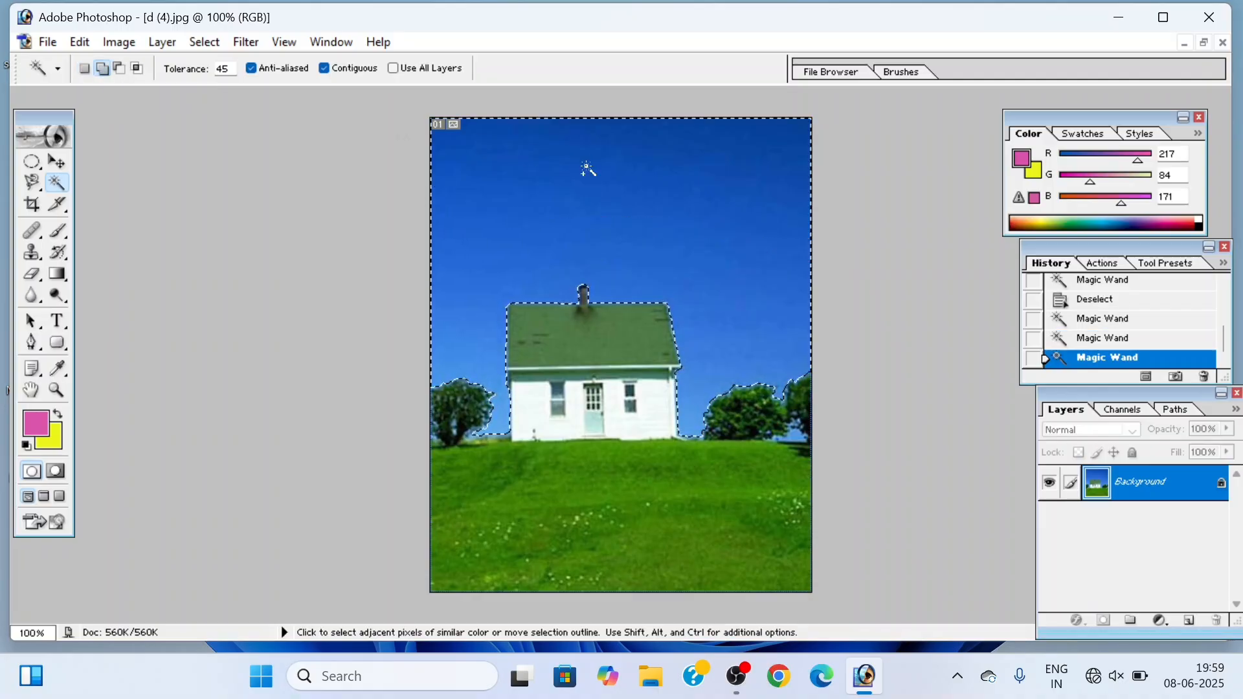
- Subtract the upper sky from the Magic Wand selection and intersect the remainder with sky areas near the roof
{"action": "left_click", "coordinate": [120, 68]}
{"action": "left_click", "coordinate": [549, 169]}
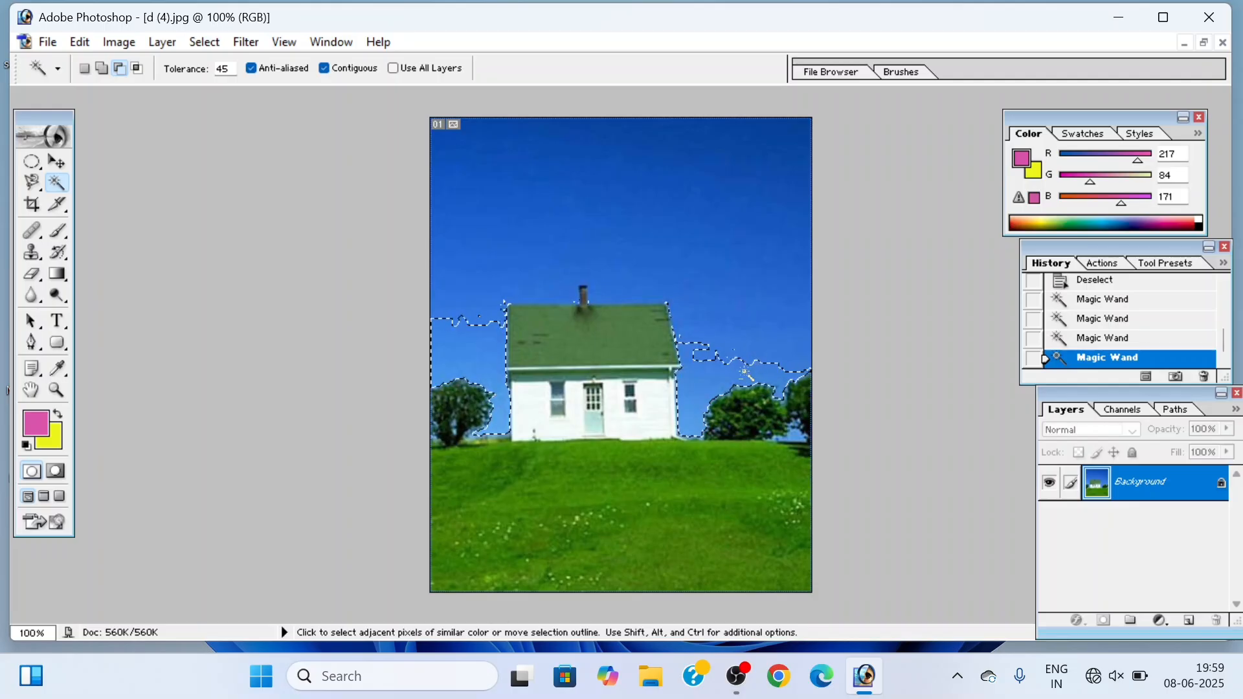
{"action": "left_click", "coordinate": [136, 69]}
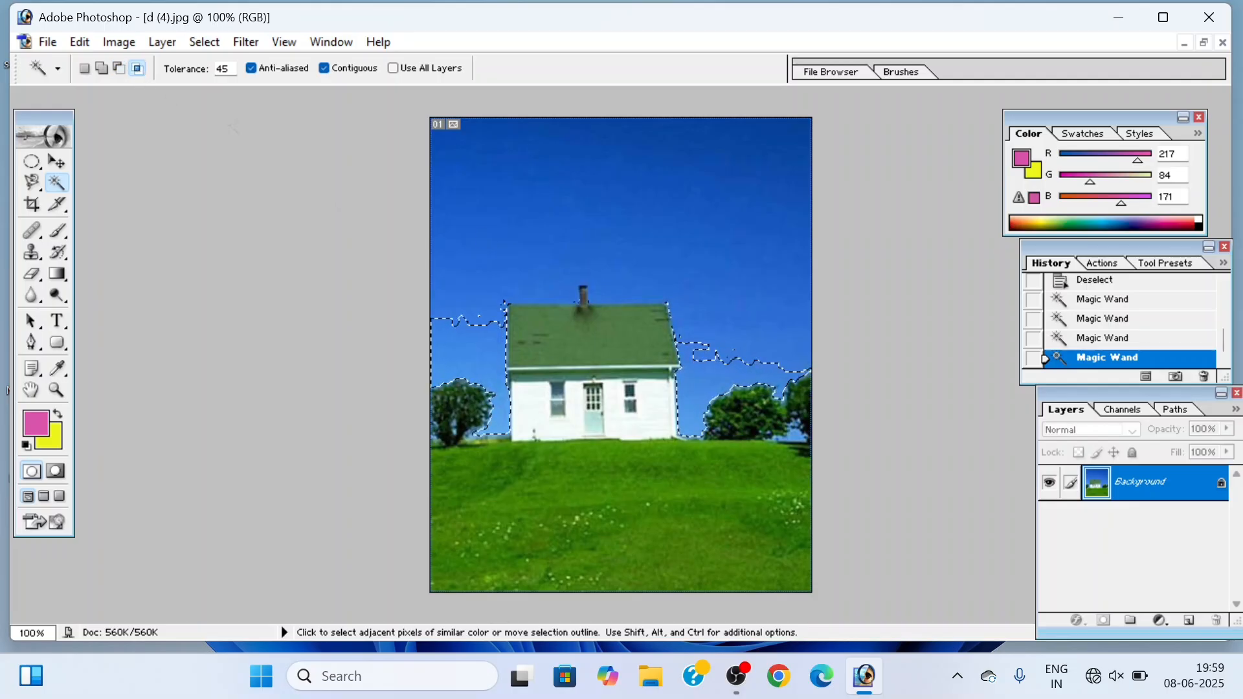
{"action": "left_click", "coordinate": [457, 322]}
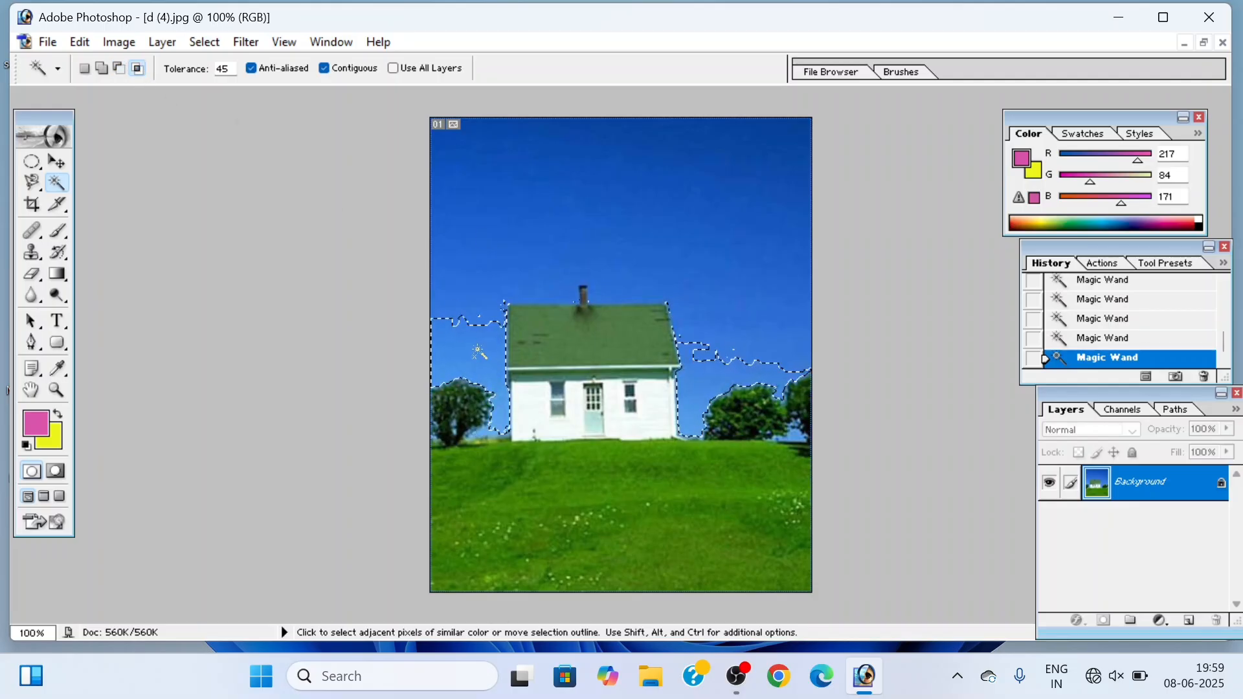
{"action": "left_click", "coordinate": [505, 277]}
{"action": "left_click", "coordinate": [559, 271]}
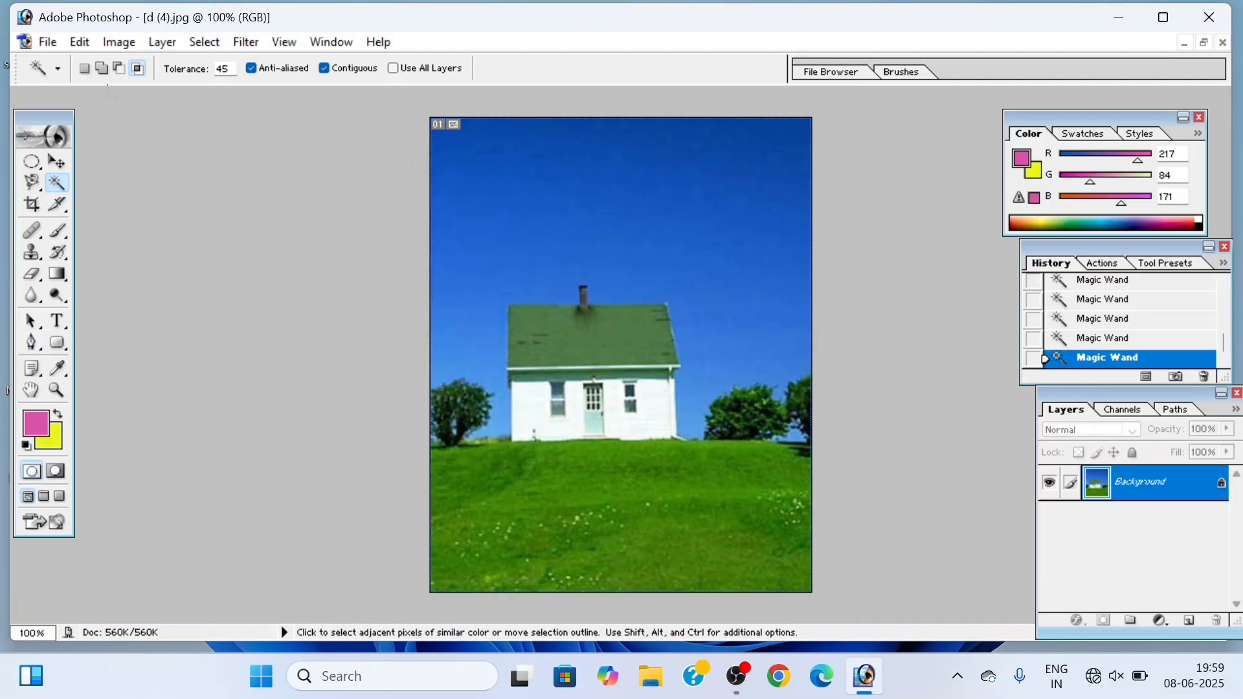
- Combine the sky, lawn, white house wall and green roof in one additive Magic Wand selection, and clear it
{"action": "left_click", "coordinate": [102, 69]}
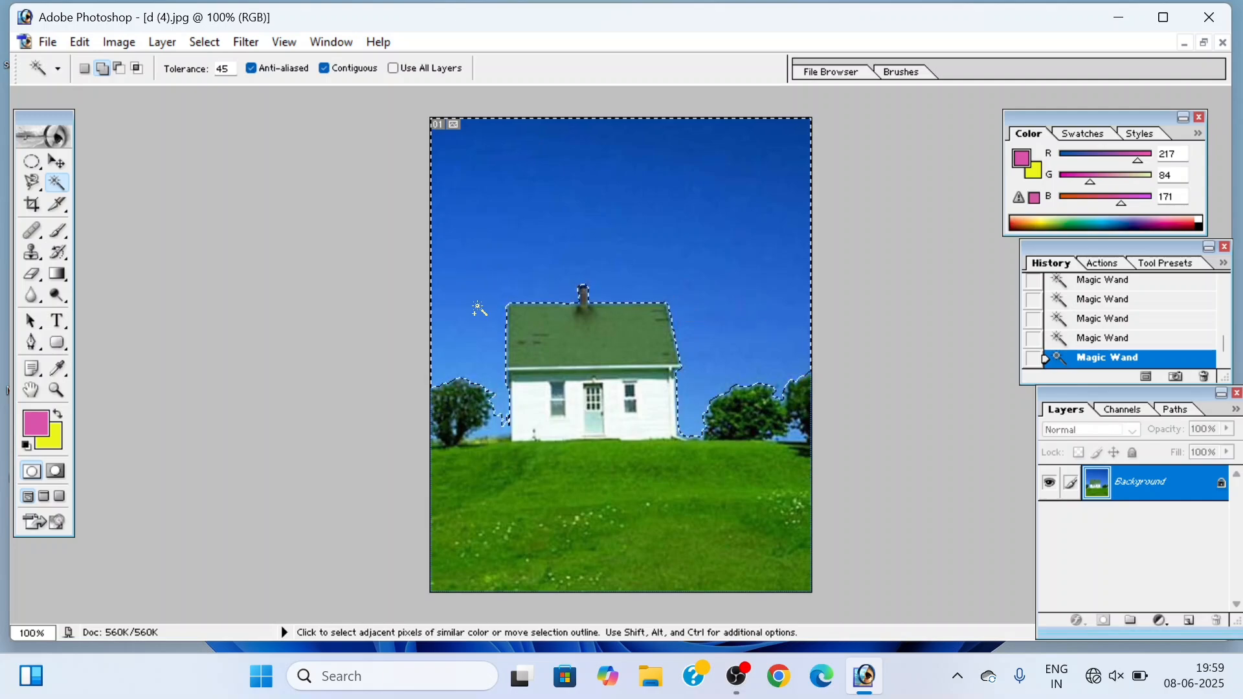
{"action": "left_click", "coordinate": [497, 424]}
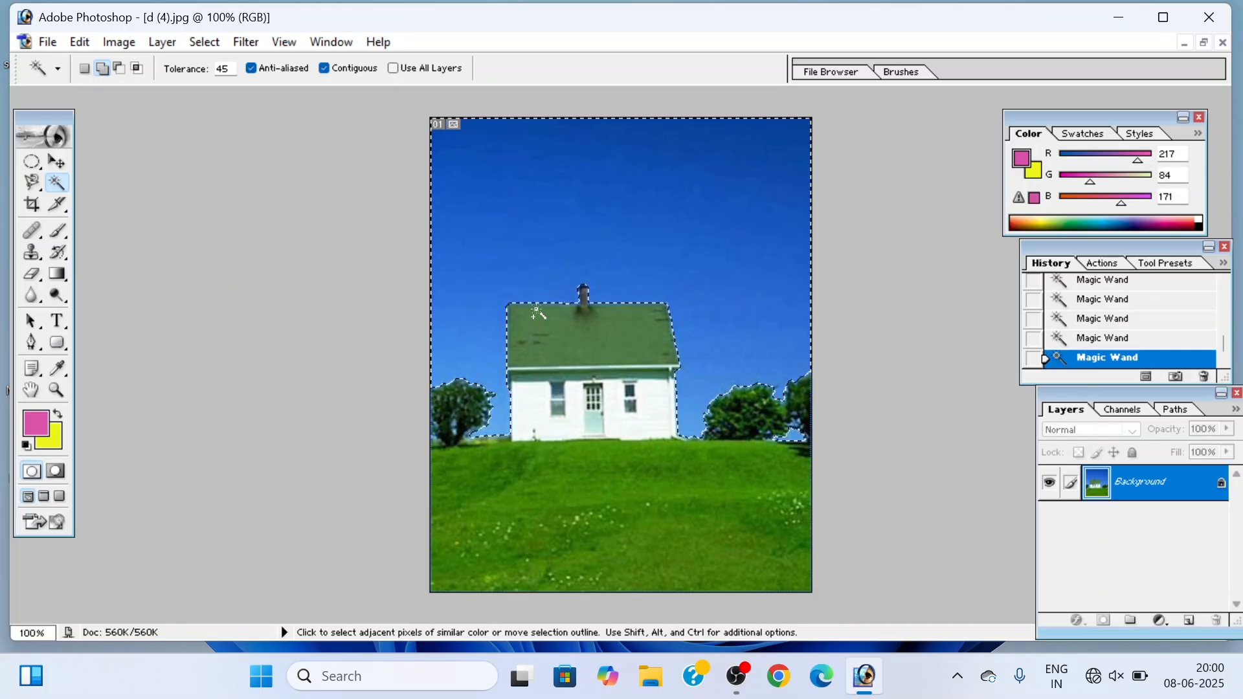
{"action": "left_click", "coordinate": [599, 487]}
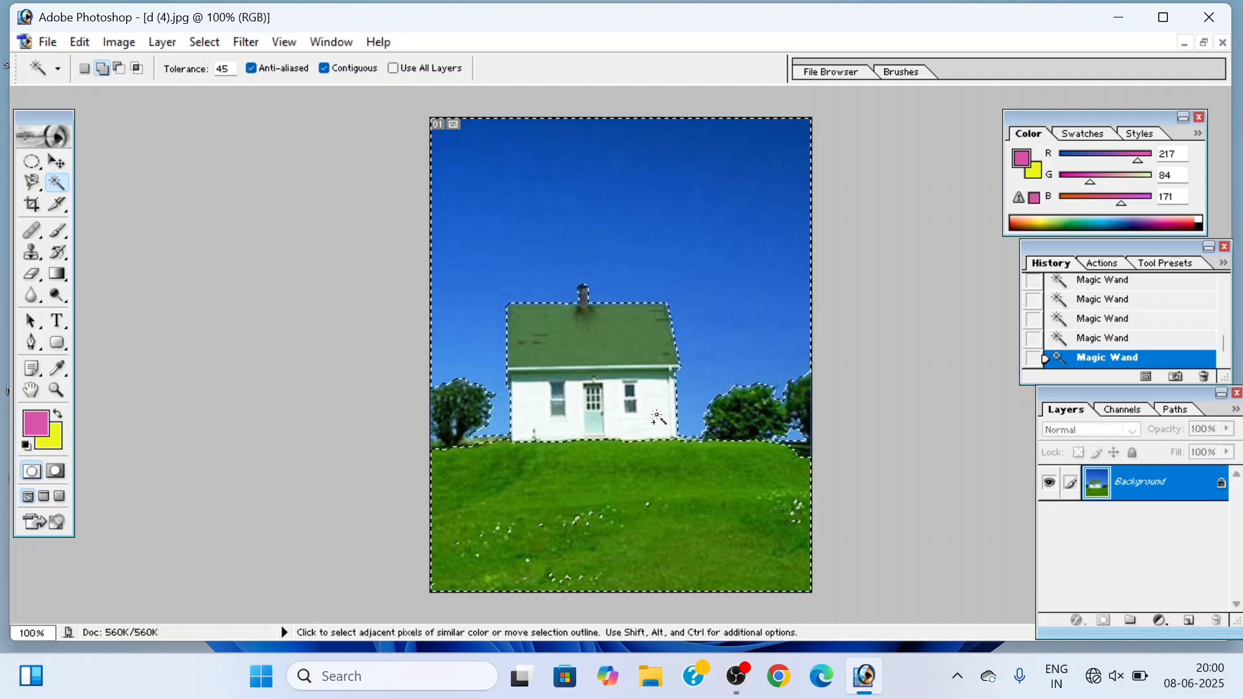
{"action": "left_click", "coordinate": [538, 393]}
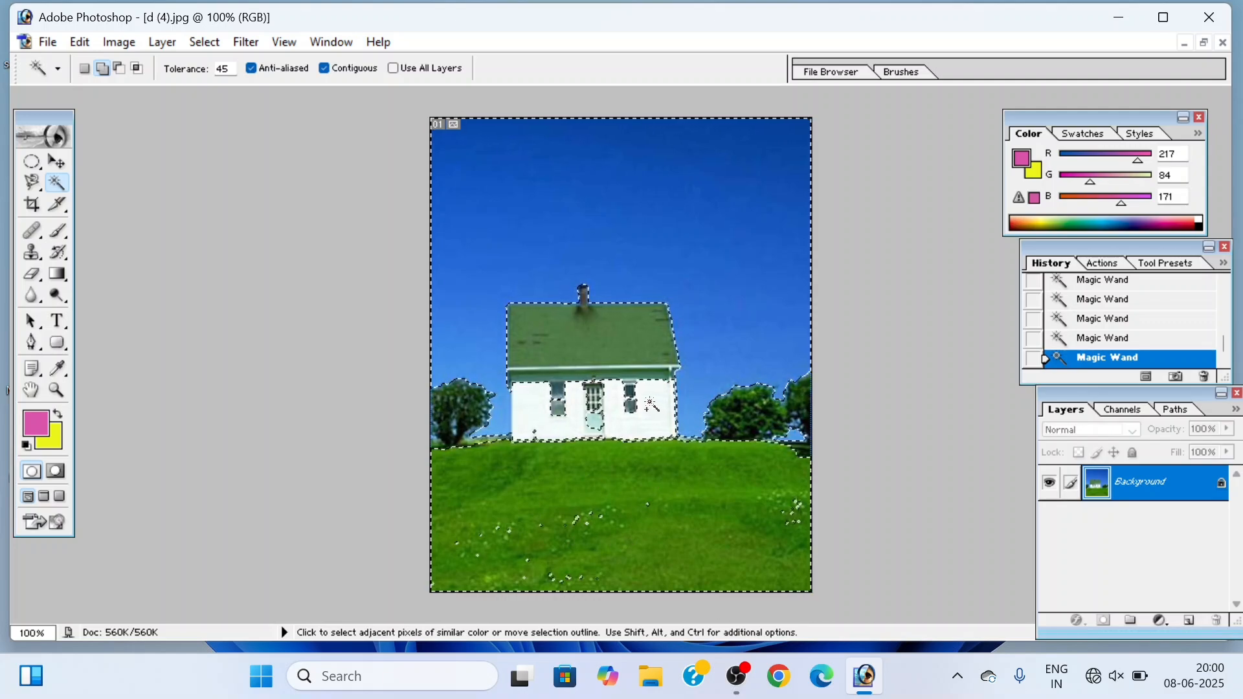
{"action": "left_click", "coordinate": [625, 344]}
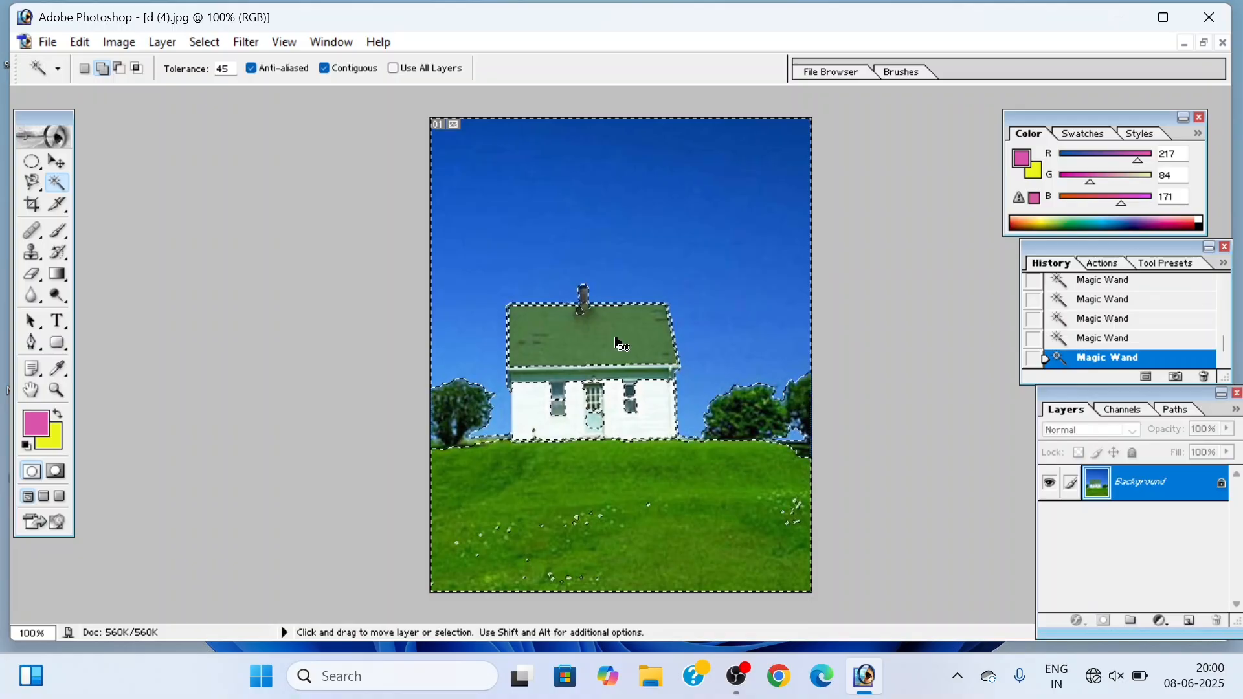
{"action": "key", "text": "ctrl+d"}
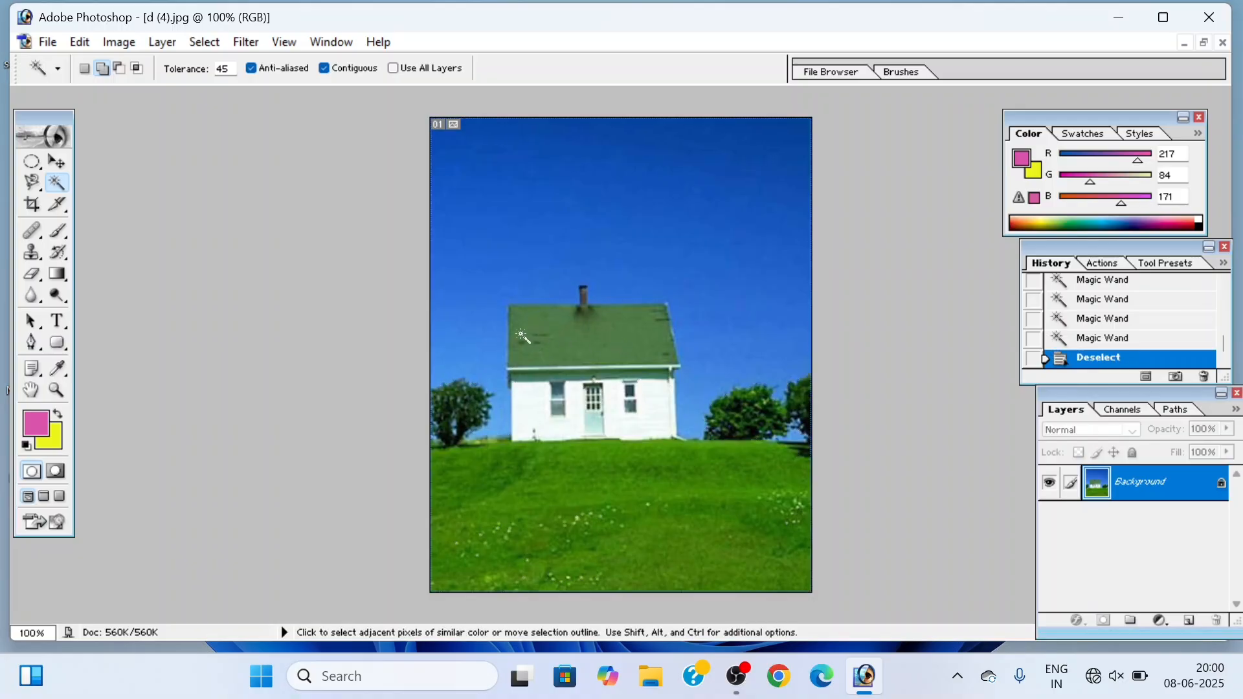
- Trace a freehand selection around the house's green roof with the Lasso tool
{"action": "left_click", "coordinate": [31, 205]}
{"action": "left_click", "coordinate": [31, 182]}
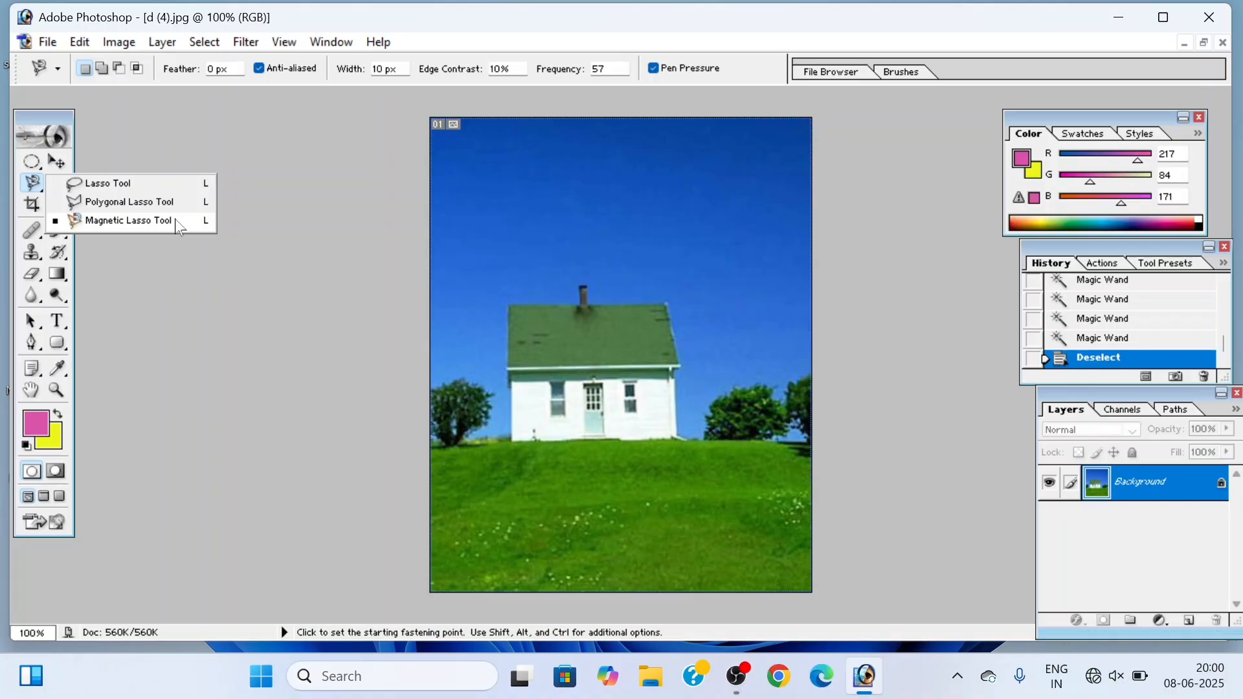
{"action": "left_click", "coordinate": [111, 222]}
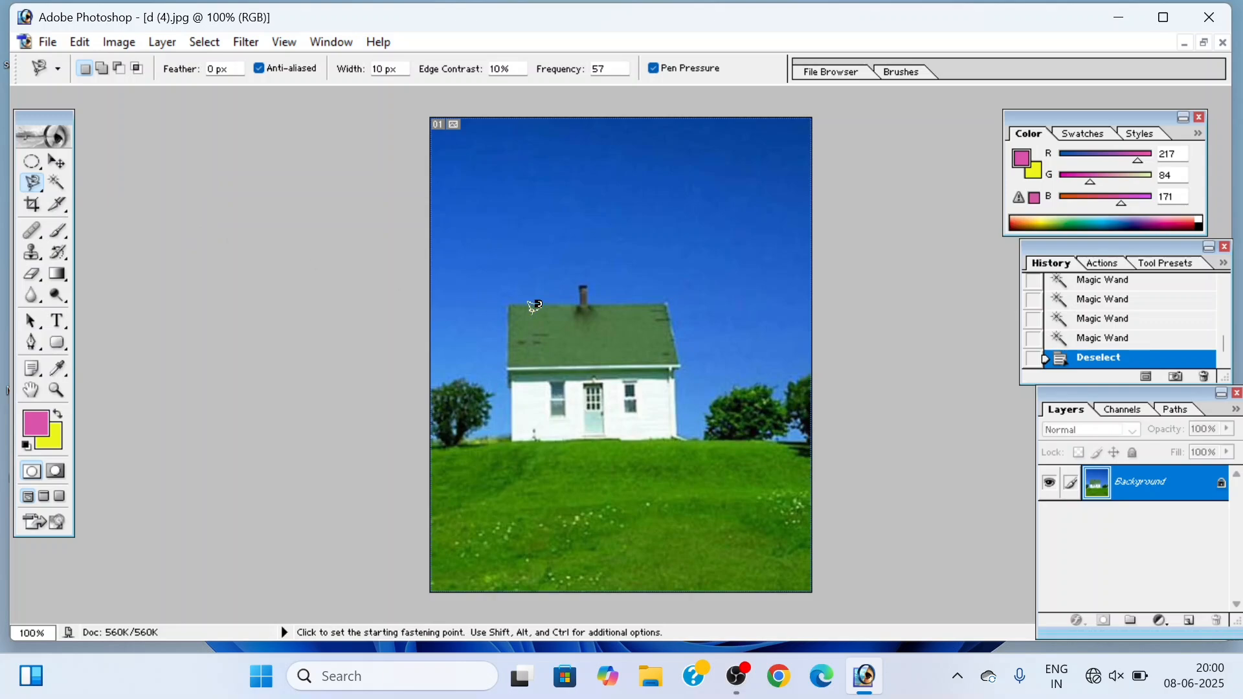
{"action": "scroll", "coordinate": [536, 314], "scroll_direction": "up", "scroll_amount": 4}
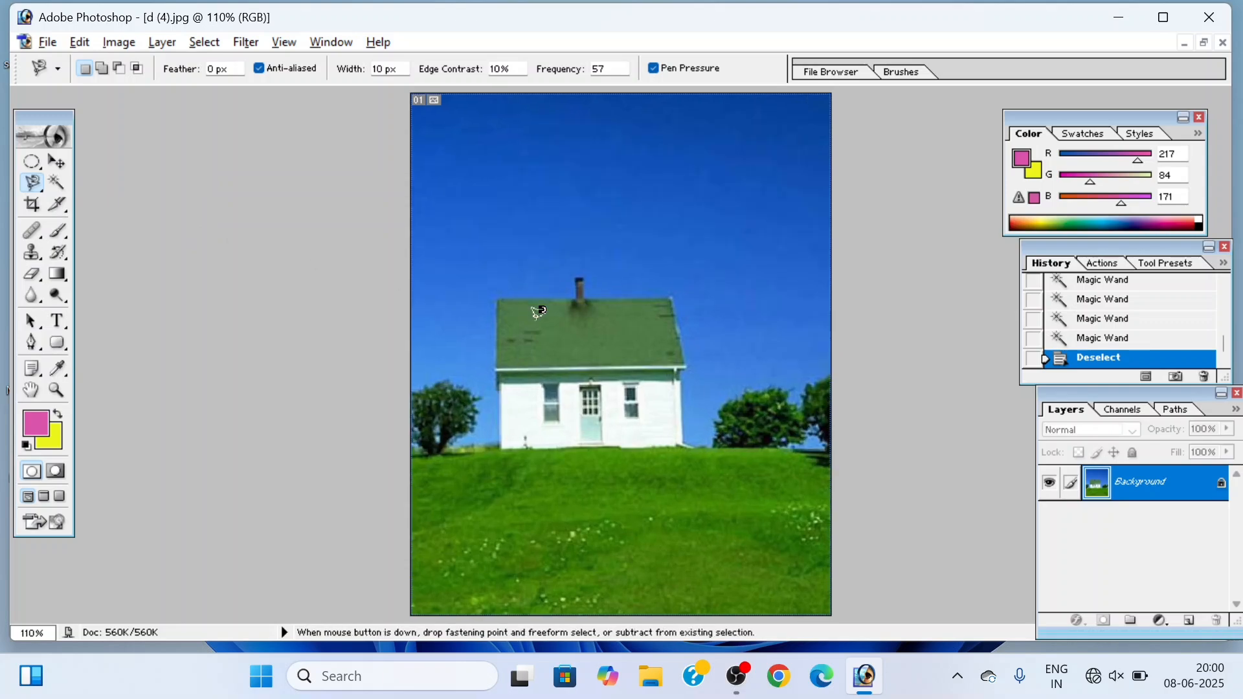
{"action": "scroll", "coordinate": [537, 313], "scroll_direction": "up", "scroll_amount": 4}
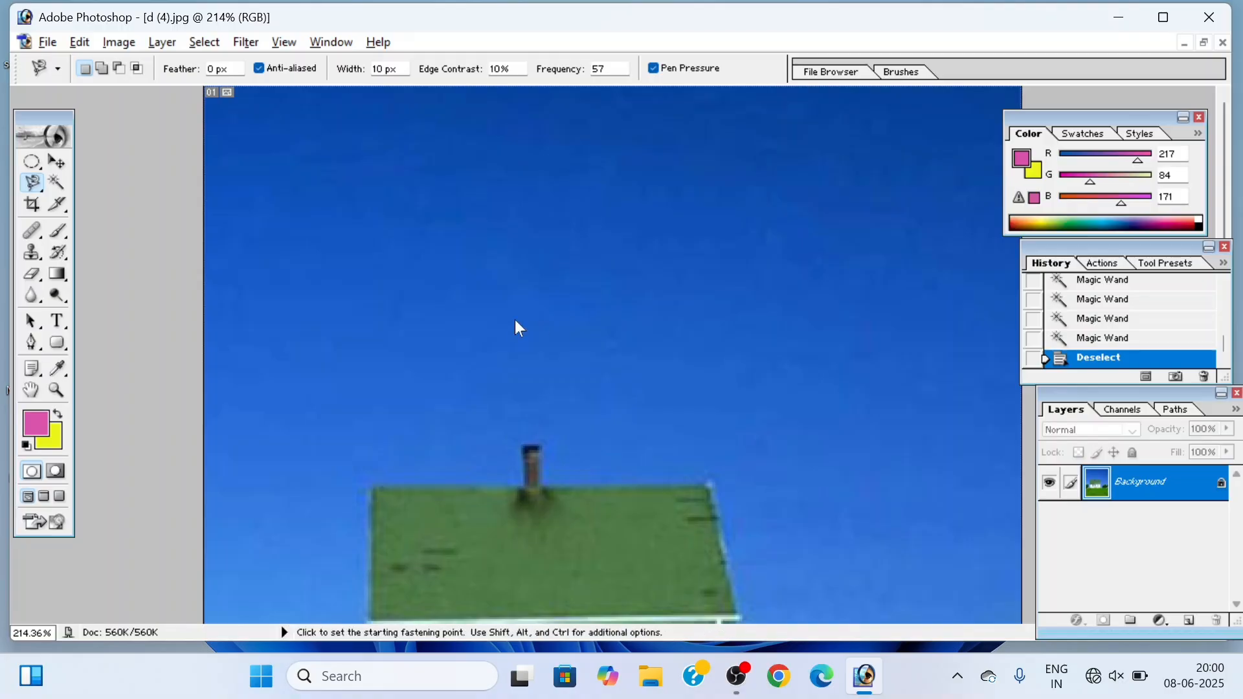
{"action": "left_click", "coordinate": [30, 389]}
{"action": "left_click_drag", "start_coordinate": [543, 512], "coordinate": [603, 257]}
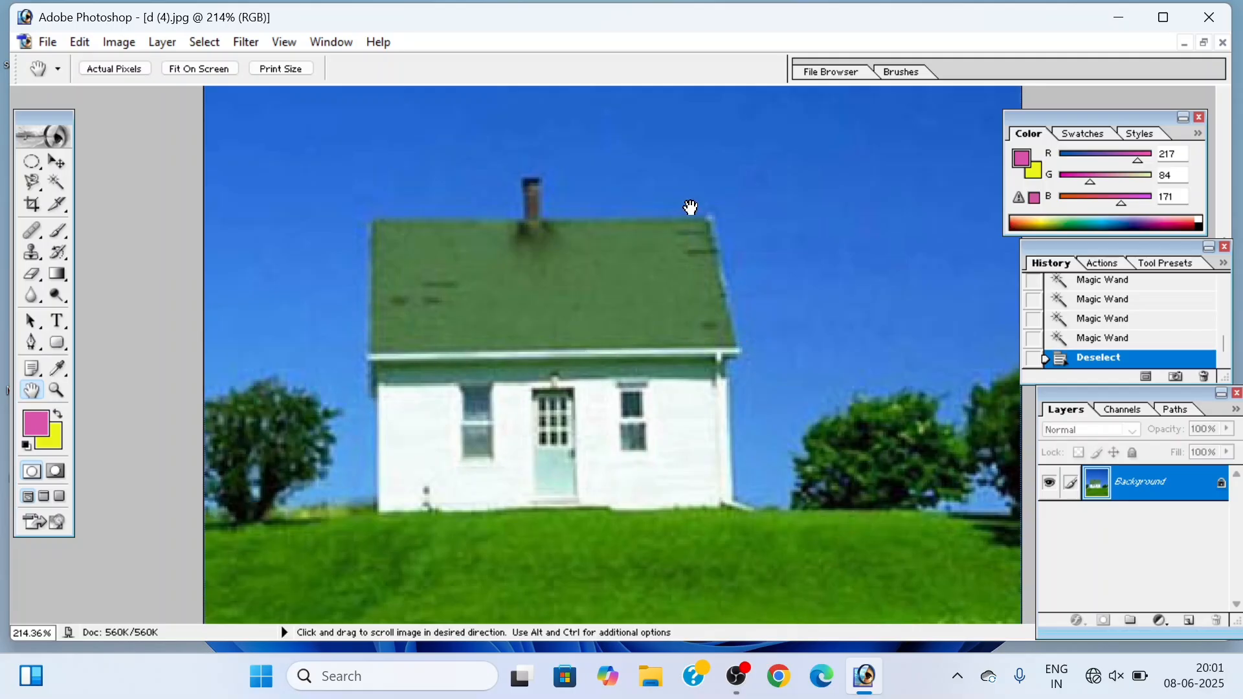
{"action": "left_click", "coordinate": [38, 189]}
{"action": "left_click_drag", "start_coordinate": [40, 194], "coordinate": [93, 190]}
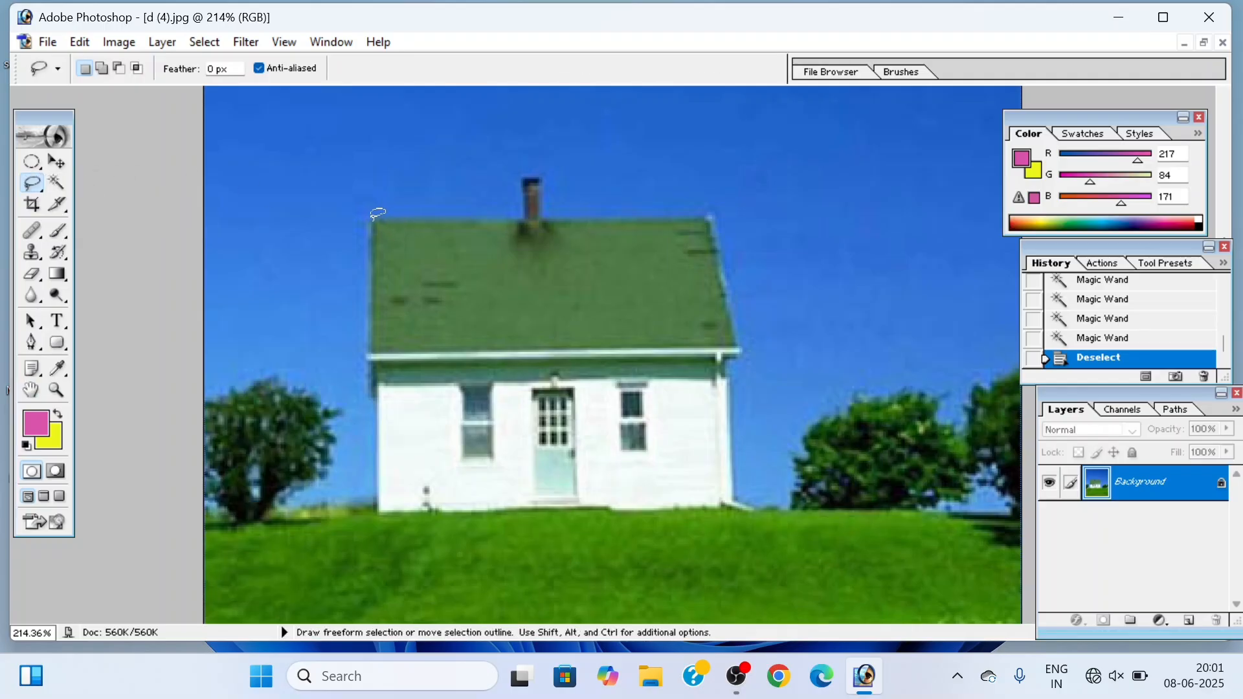
{"action": "mouse_move", "coordinate": [374, 222]}
{"action": "left_mouse_down"}
{"action": "mouse_move", "coordinate": [375, 341]}
{"action": "mouse_move", "coordinate": [418, 350]}
{"action": "mouse_move", "coordinate": [736, 343]}
{"action": "mouse_move", "coordinate": [742, 299]}
{"action": "mouse_move", "coordinate": [720, 258]}
{"action": "left_mouse_up"}
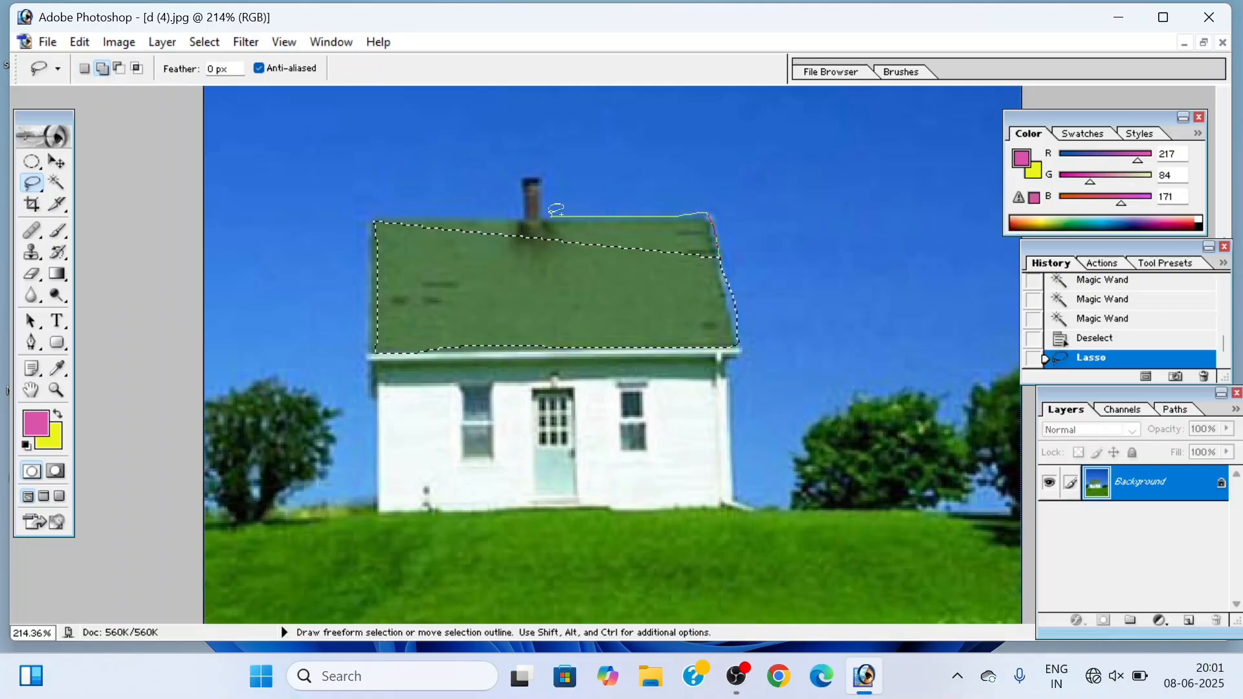
- Add the missed strip along the roof's upper edge to the Lasso selection and clear the selection
{"action": "left_click_drag", "start_coordinate": [525, 219], "coordinate": [465, 221]}
{"action": "left_click_drag", "start_coordinate": [379, 219], "coordinate": [377, 219]}
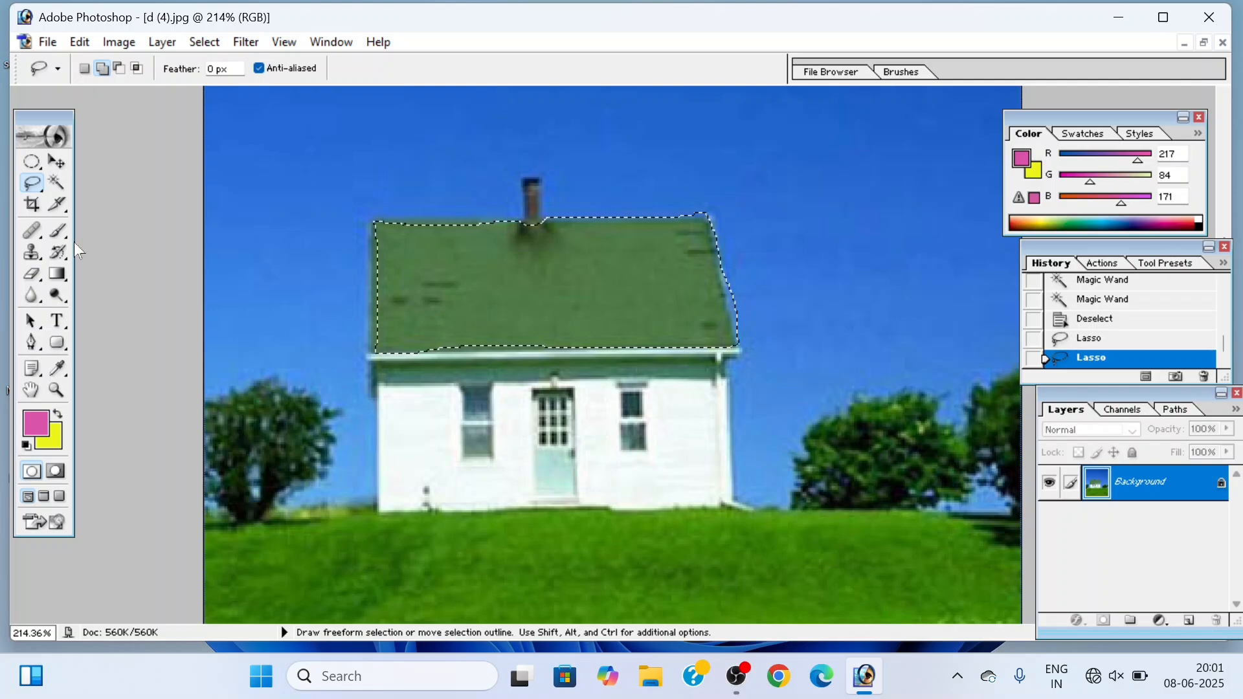
{"action": "key", "text": "ctrl+d"}
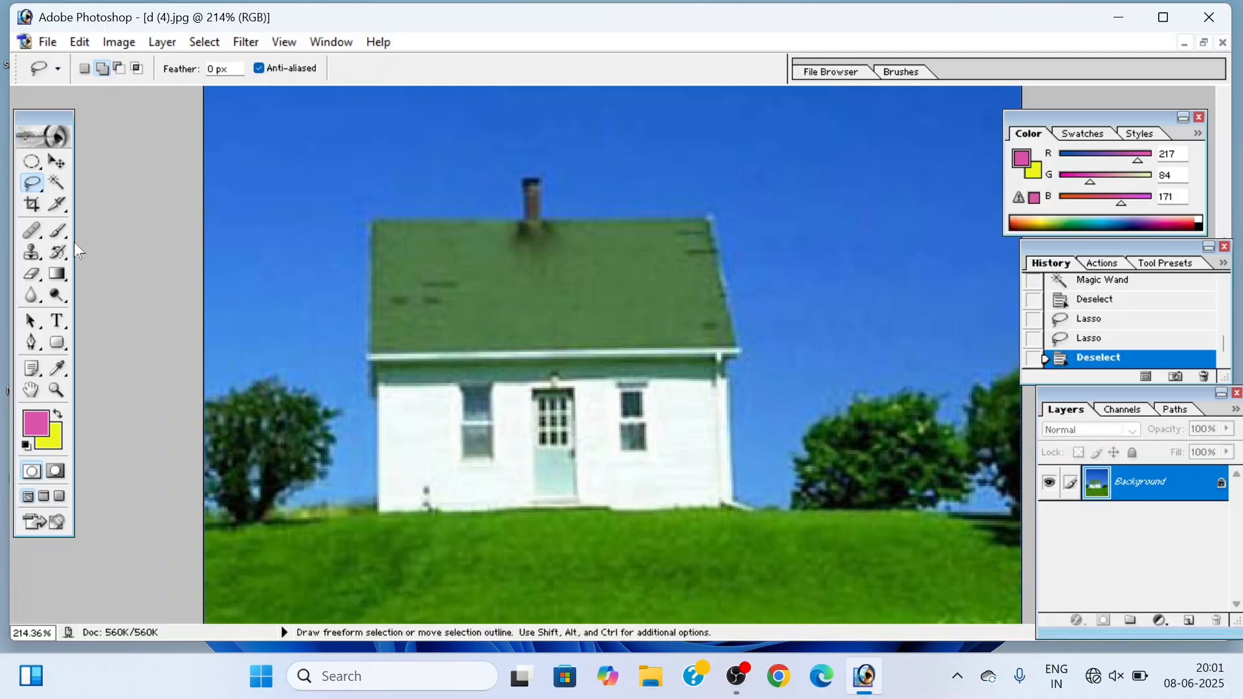
{"action": "left_click", "coordinate": [44, 193]}
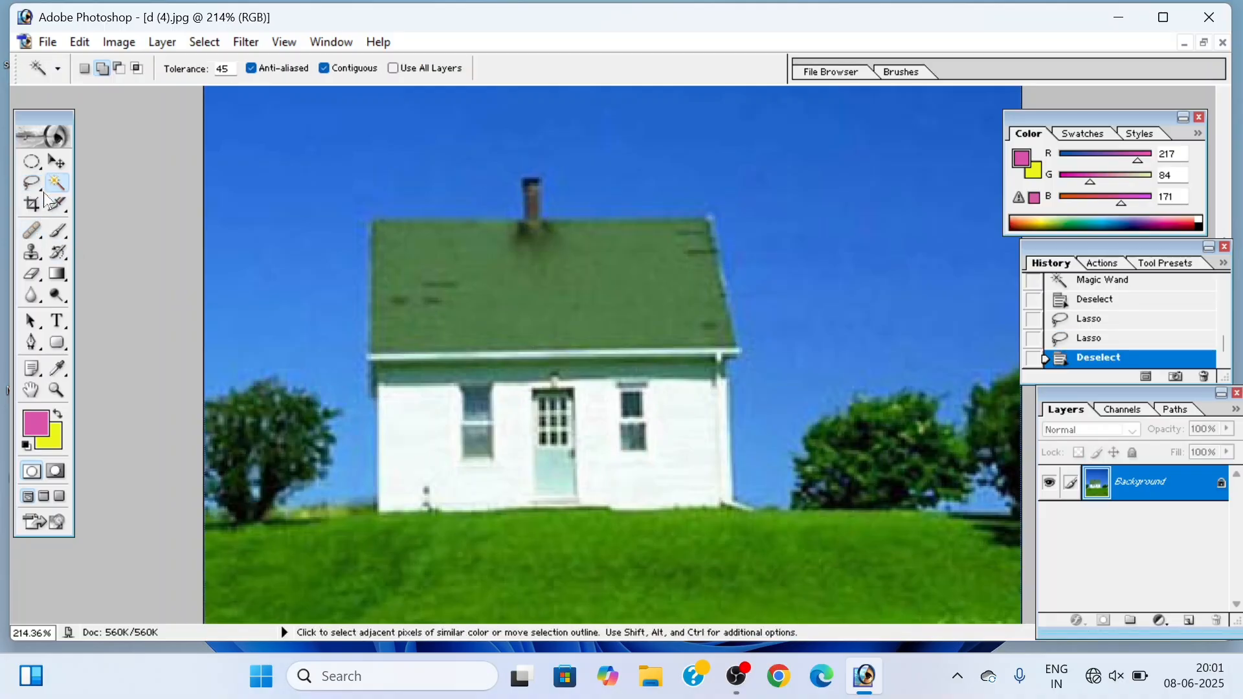
{"action": "left_click", "coordinate": [43, 192]}
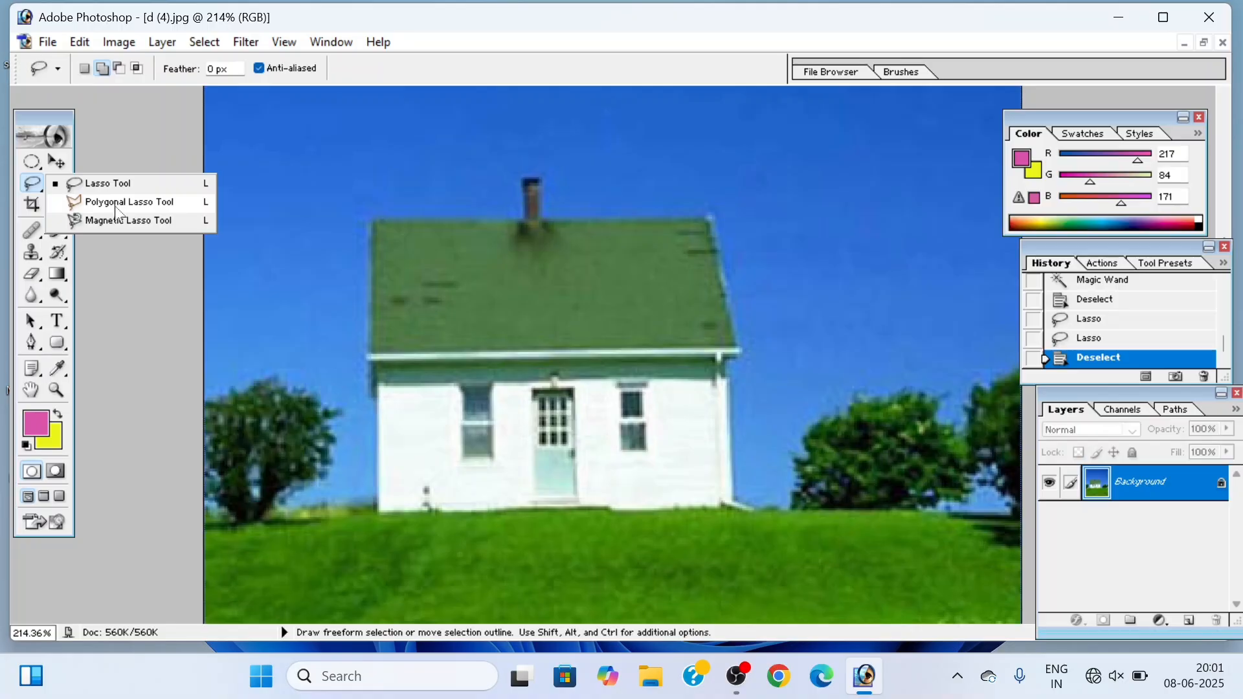
{"action": "left_click", "coordinate": [741, 677]}
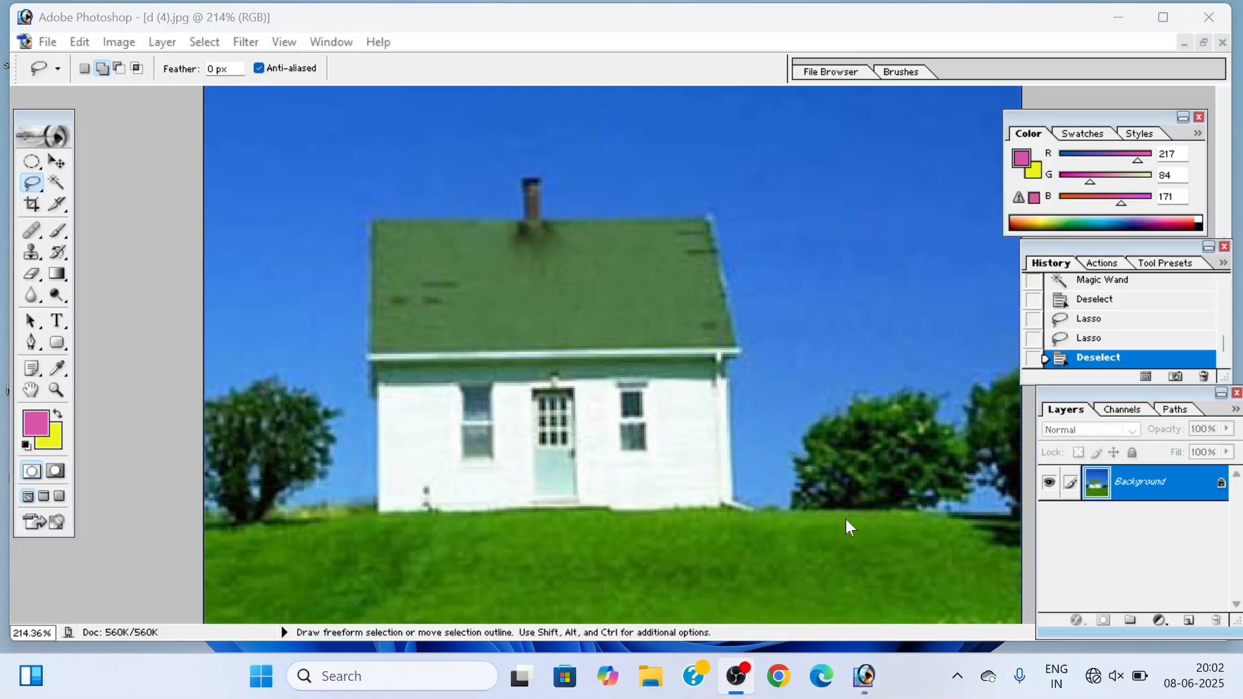
{"action": "left_click", "coordinate": [864, 677]}
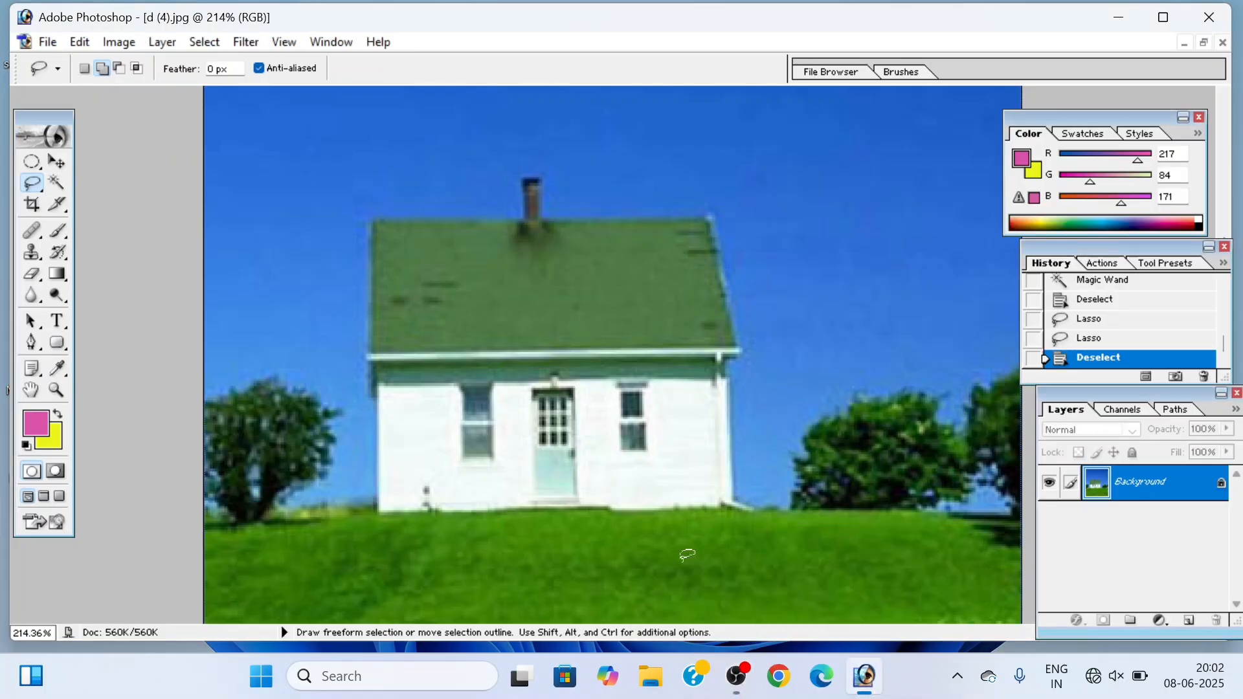
- Outline the house's green roof corner by corner with the Polygonal Lasso tool and clear the selection
{"action": "left_click", "coordinate": [31, 183]}
{"action": "left_click", "coordinate": [96, 202]}
{"action": "left_click", "coordinate": [374, 218]}
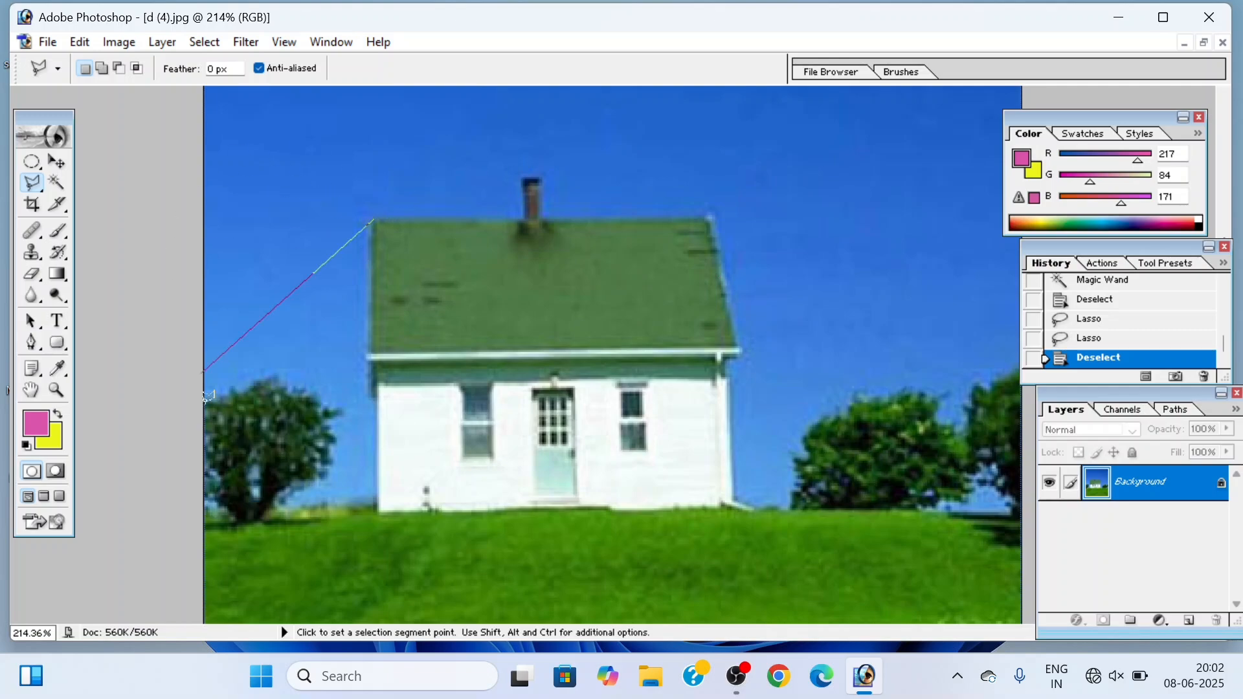
{"action": "left_click", "coordinate": [373, 351]}
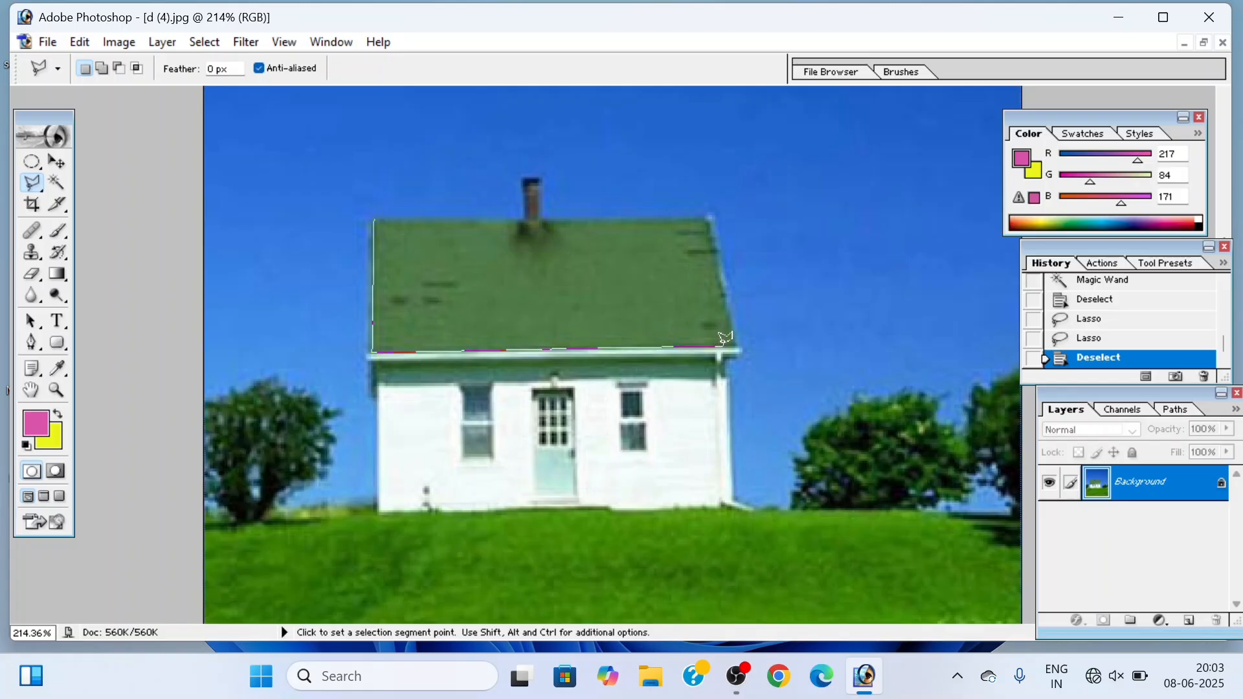
{"action": "left_click", "coordinate": [737, 345]}
{"action": "left_click", "coordinate": [709, 215]}
{"action": "key", "text": "Delete"}
{"action": "key", "text": "Delete"}
{"action": "left_click", "coordinate": [381, 208]}
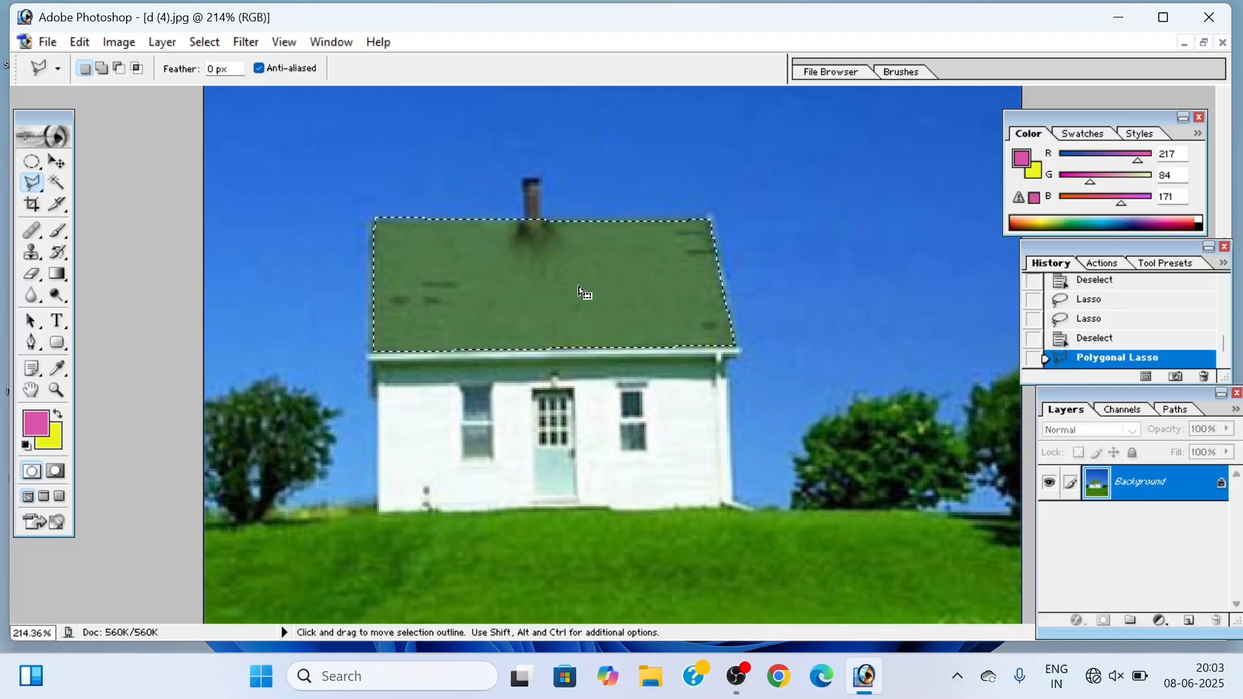
{"action": "key", "text": "ctrl+d"}
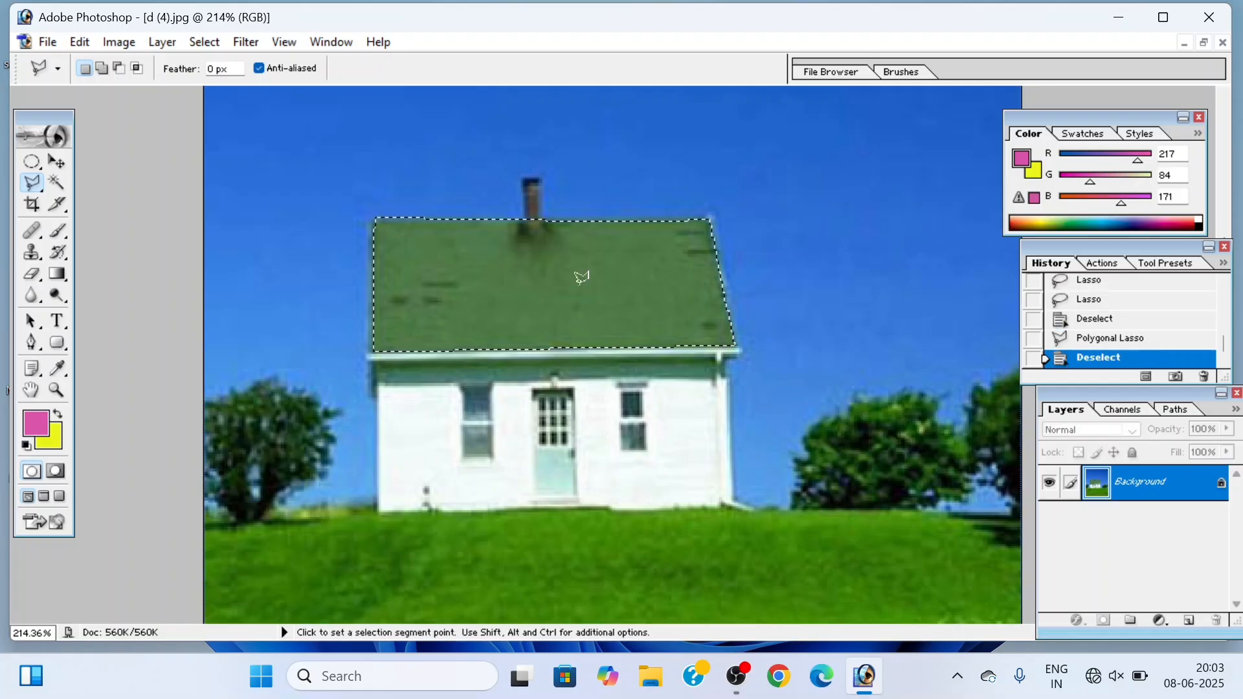
- Trace the green roof's edges with the Magnetic Lasso tool, removing stray anchor points along the eaves, and close the selection
{"action": "left_click", "coordinate": [32, 205]}
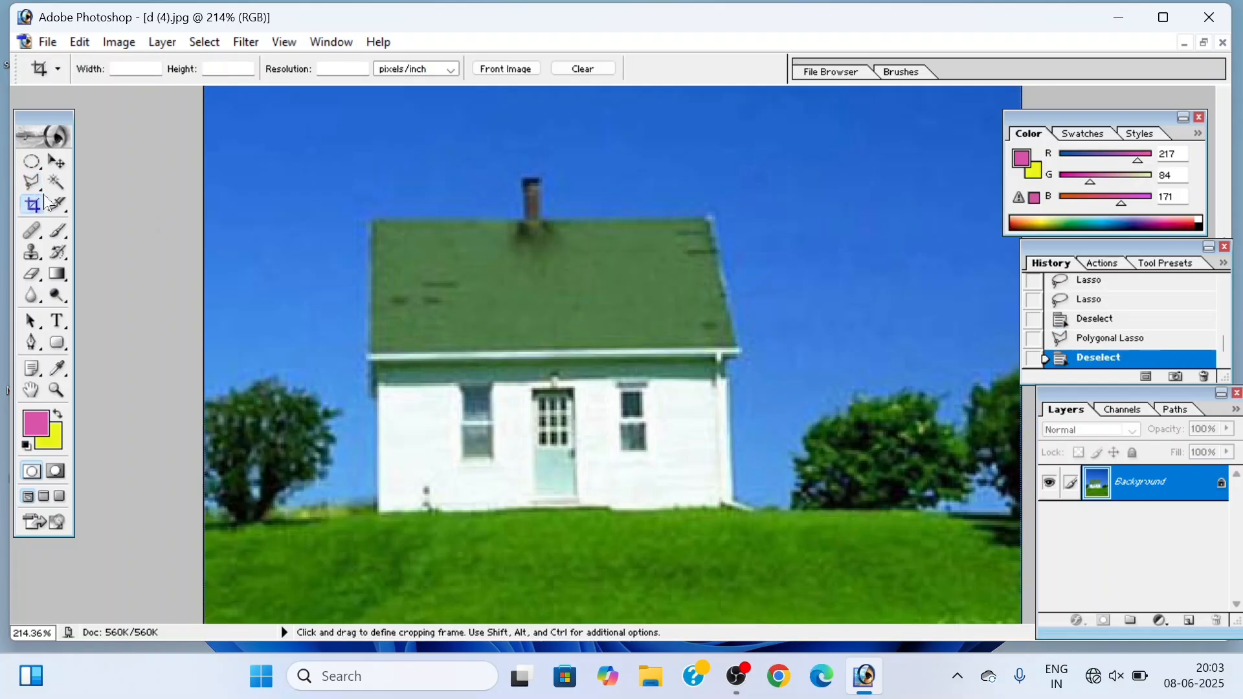
{"action": "left_click", "coordinate": [41, 187]}
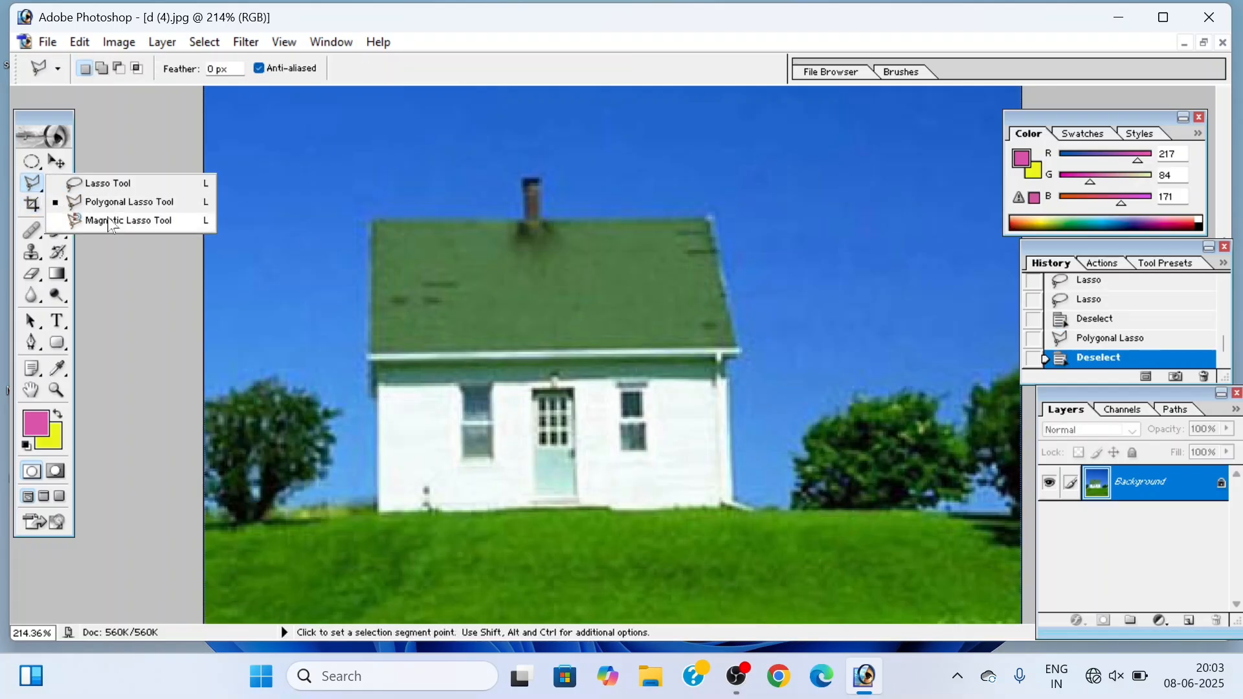
{"action": "left_click", "coordinate": [111, 220]}
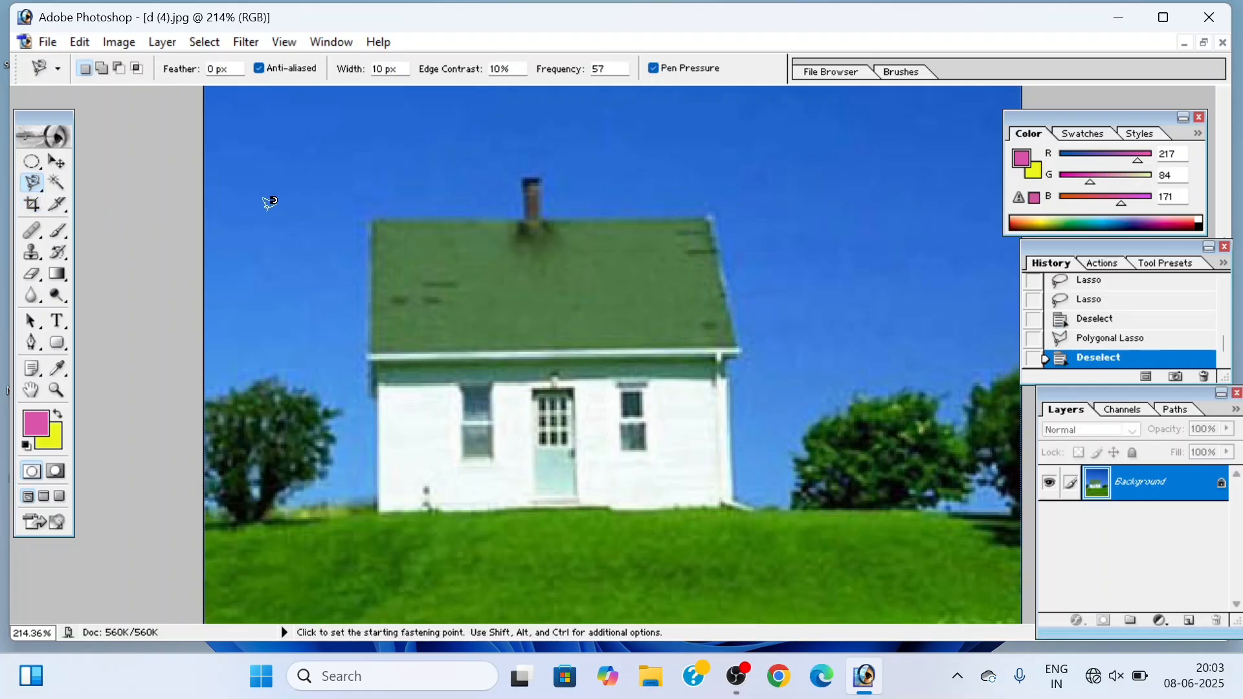
{"action": "left_click", "coordinate": [373, 219]}
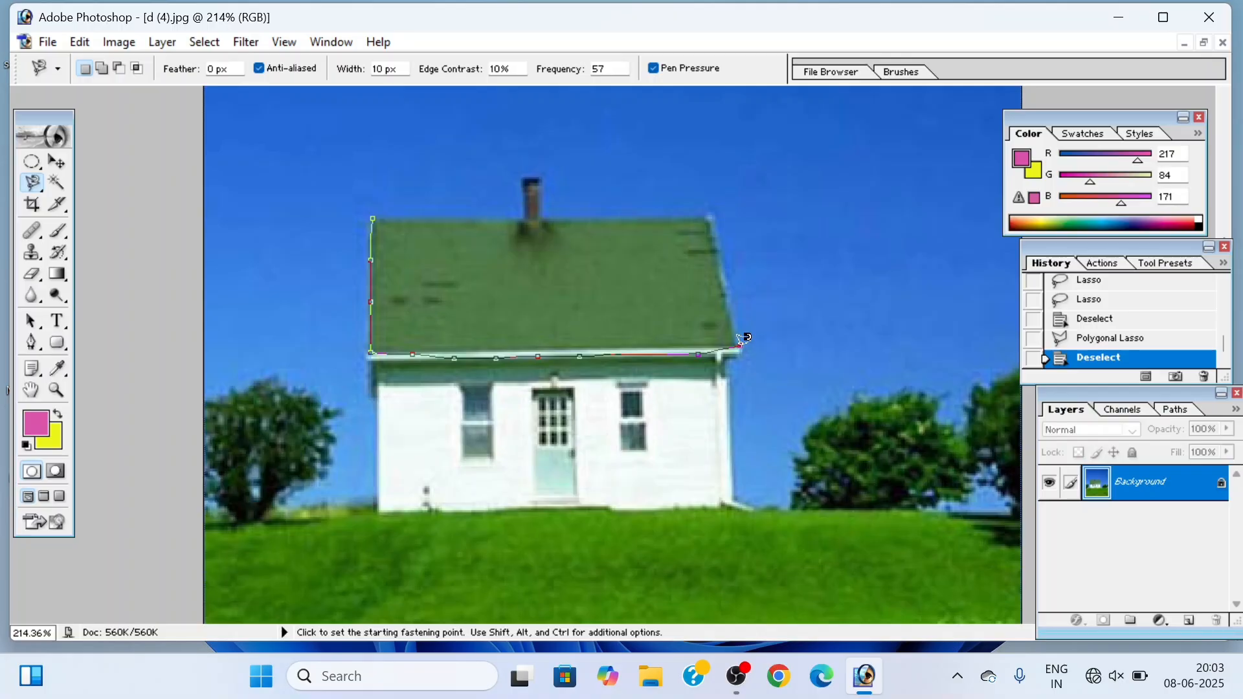
{"action": "key", "text": "Delete"}
{"action": "key", "text": "Delete"}
{"action": "key", "text": "Delete"}
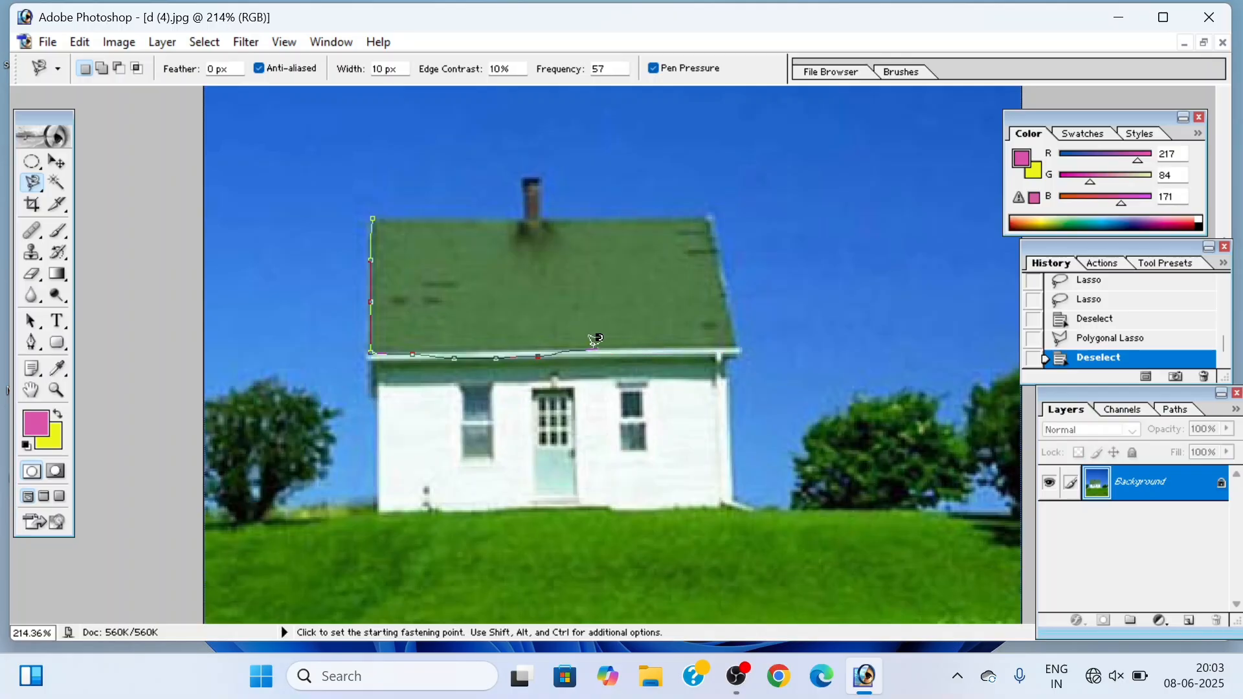
{"action": "key", "text": "Delete"}
{"action": "key", "text": "Delete"}
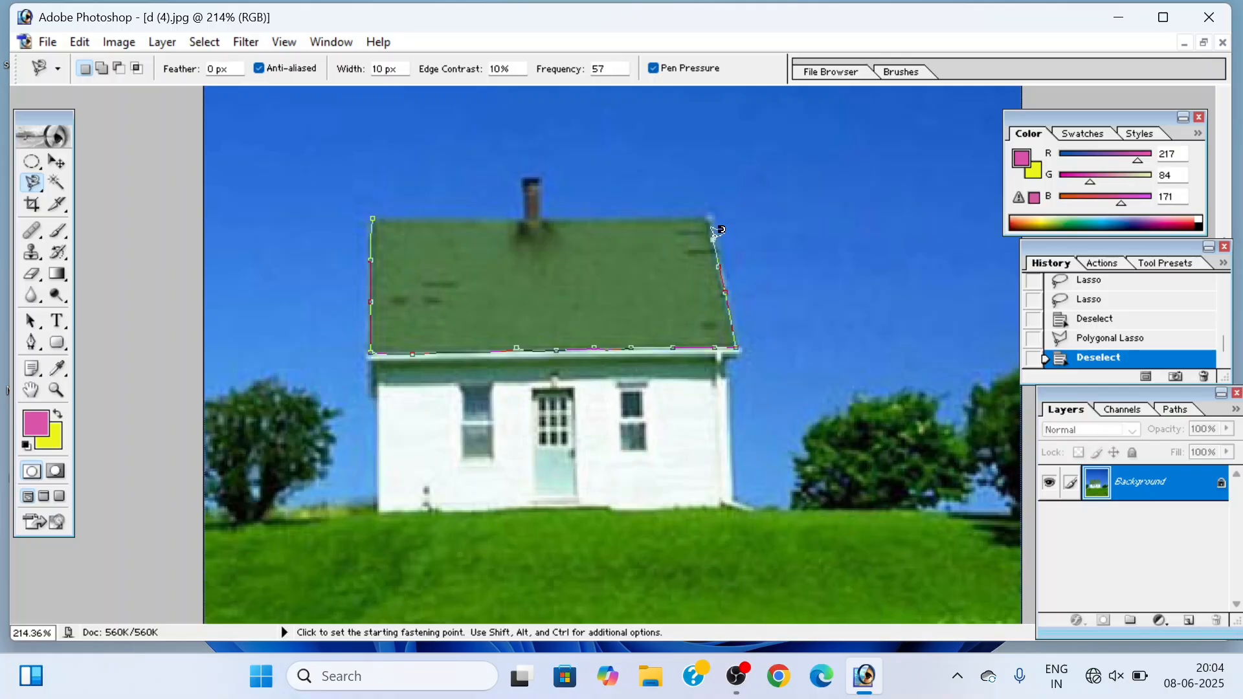
{"action": "left_click", "coordinate": [708, 218]}
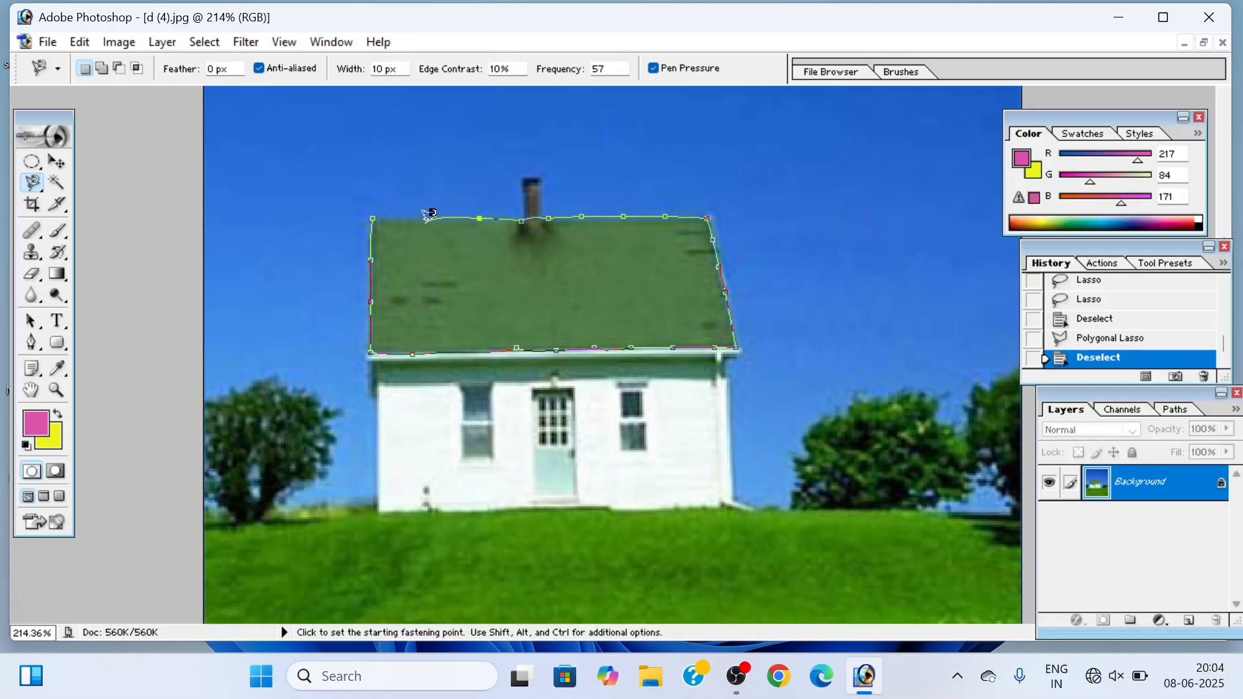
{"action": "left_click", "coordinate": [376, 207]}
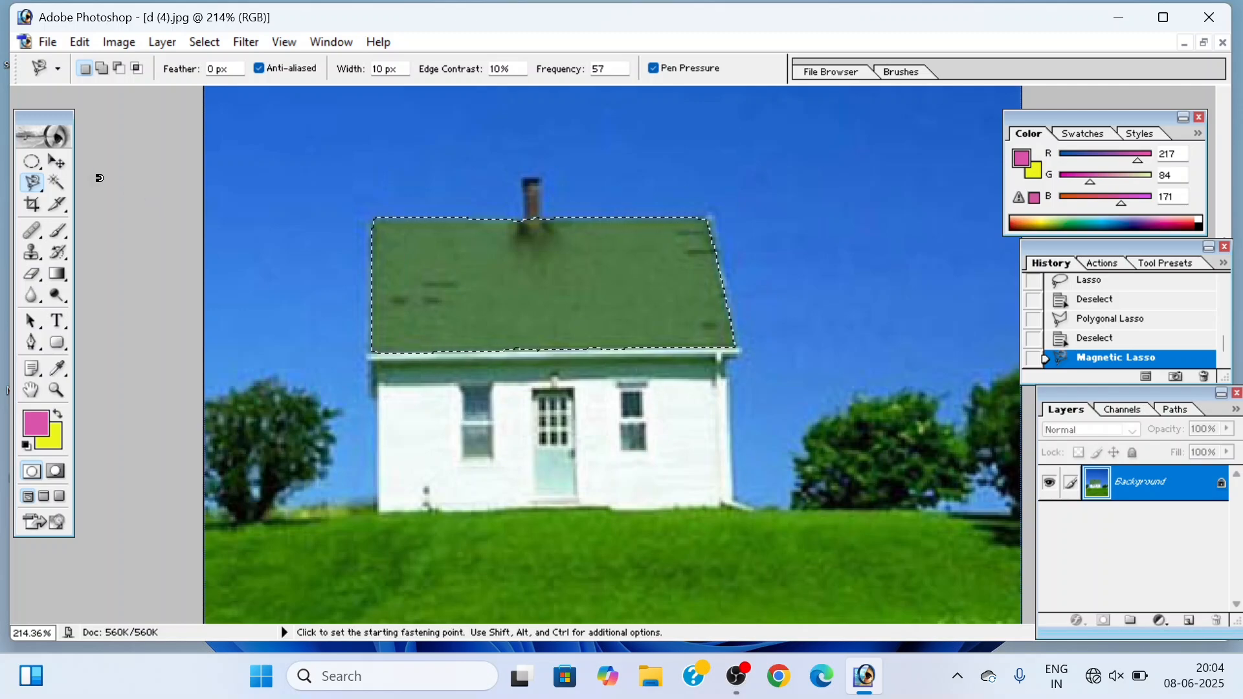
- Try placing a copy of the selected roof on the lawn beside the house, and clear the selection
{"action": "left_click", "coordinate": [56, 161]}
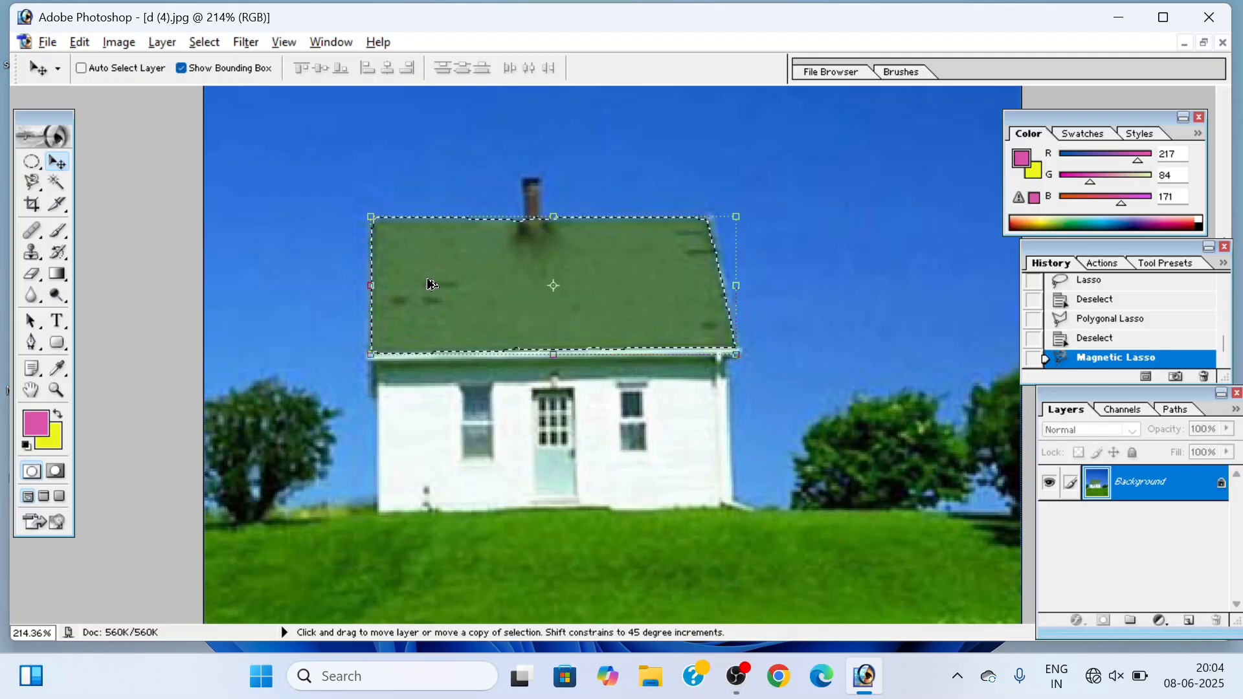
{"action": "left_click_drag", "start_coordinate": [448, 315], "coordinate": [674, 546]}
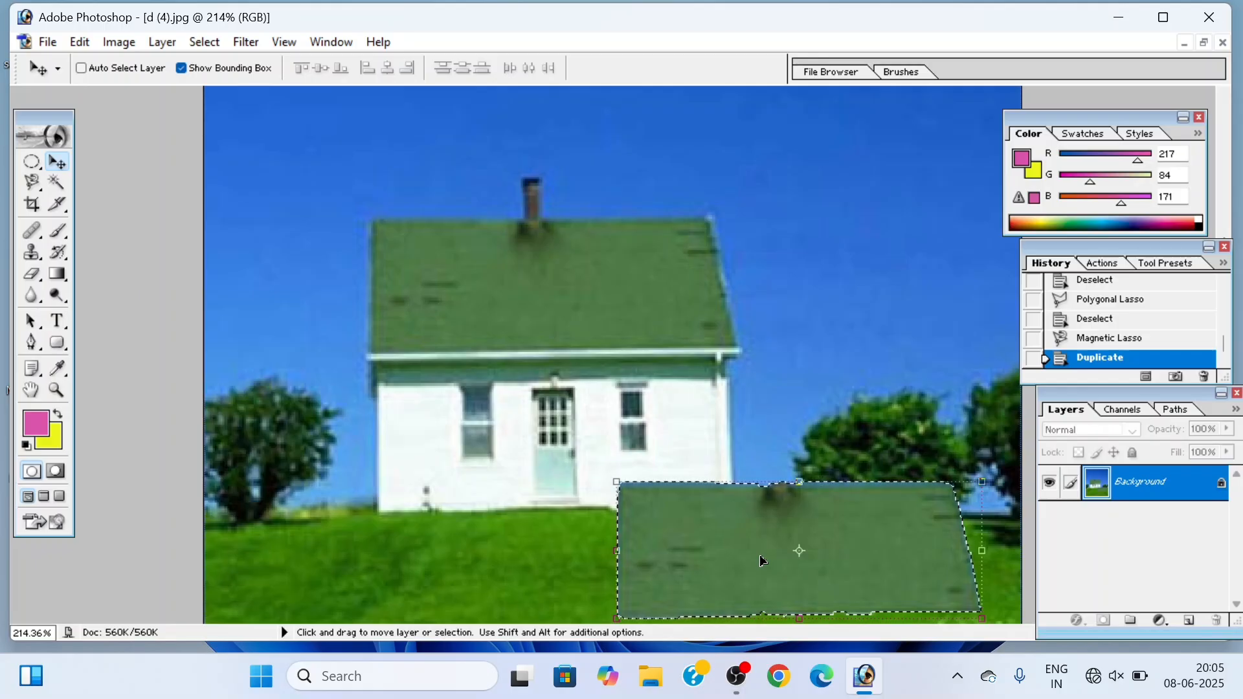
{"action": "key", "text": "ctrl+z"}
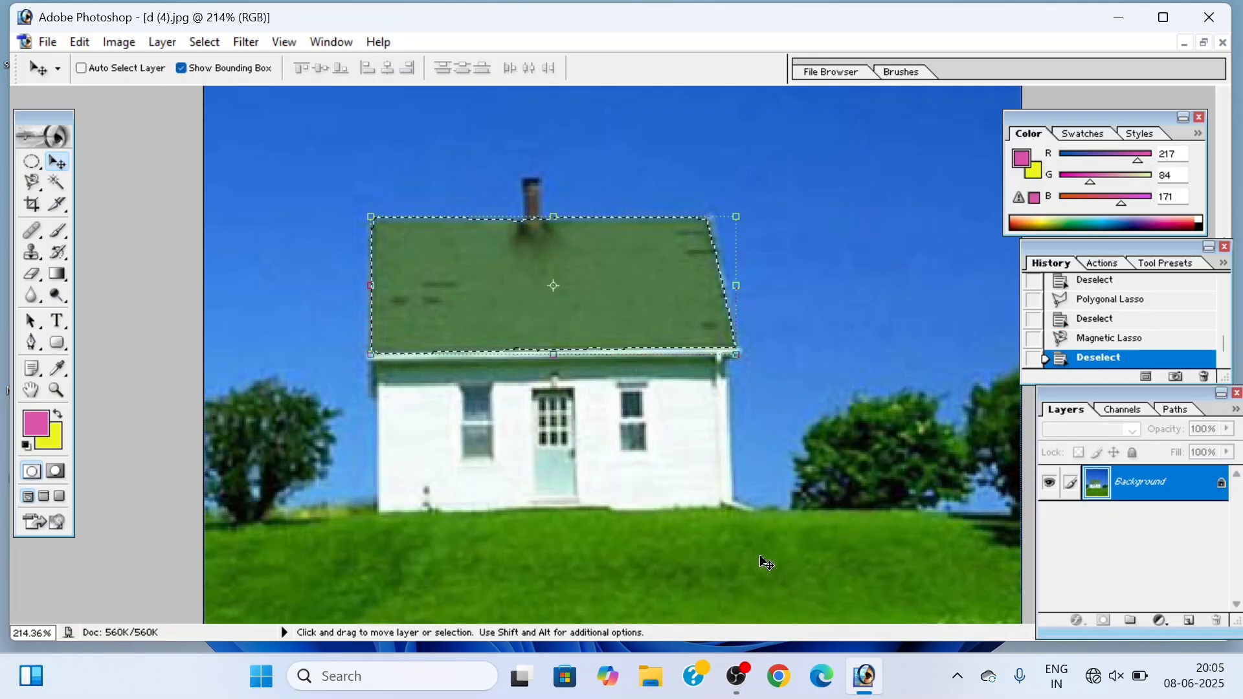
{"action": "key", "text": "ctrl+d"}
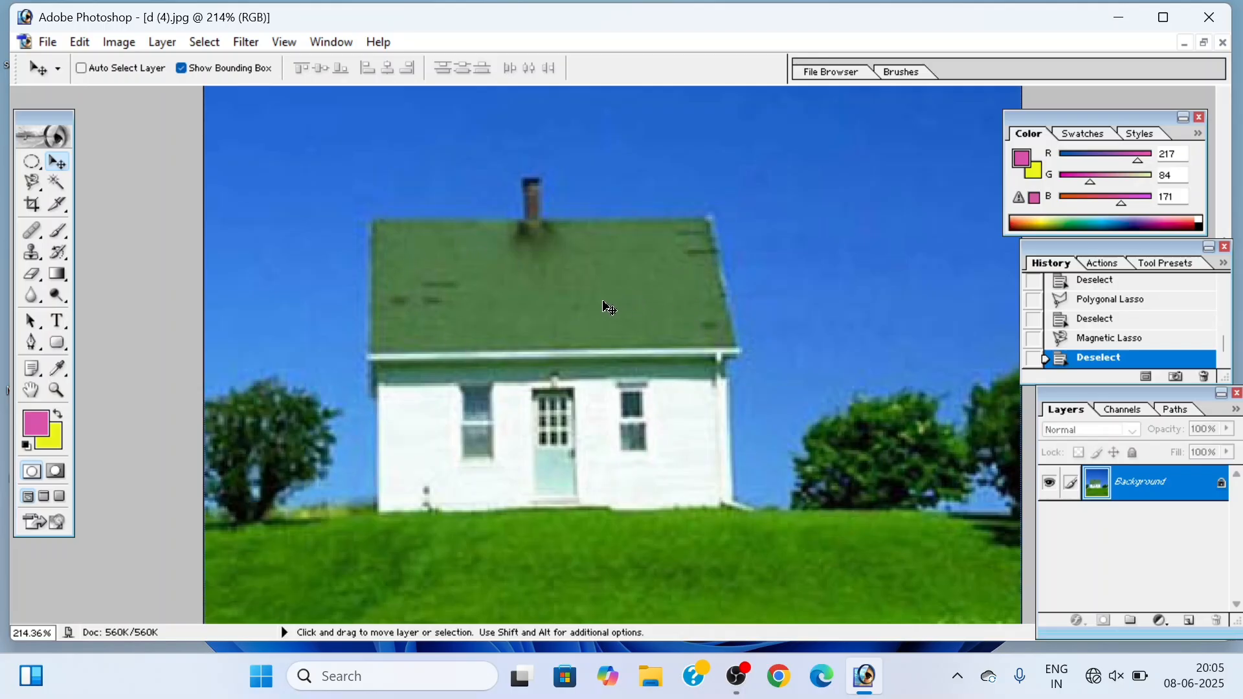
- Select the green roof with the Magic Wand and add the dark patch at the chimney's base to the selection
{"action": "left_click", "coordinate": [57, 182]}
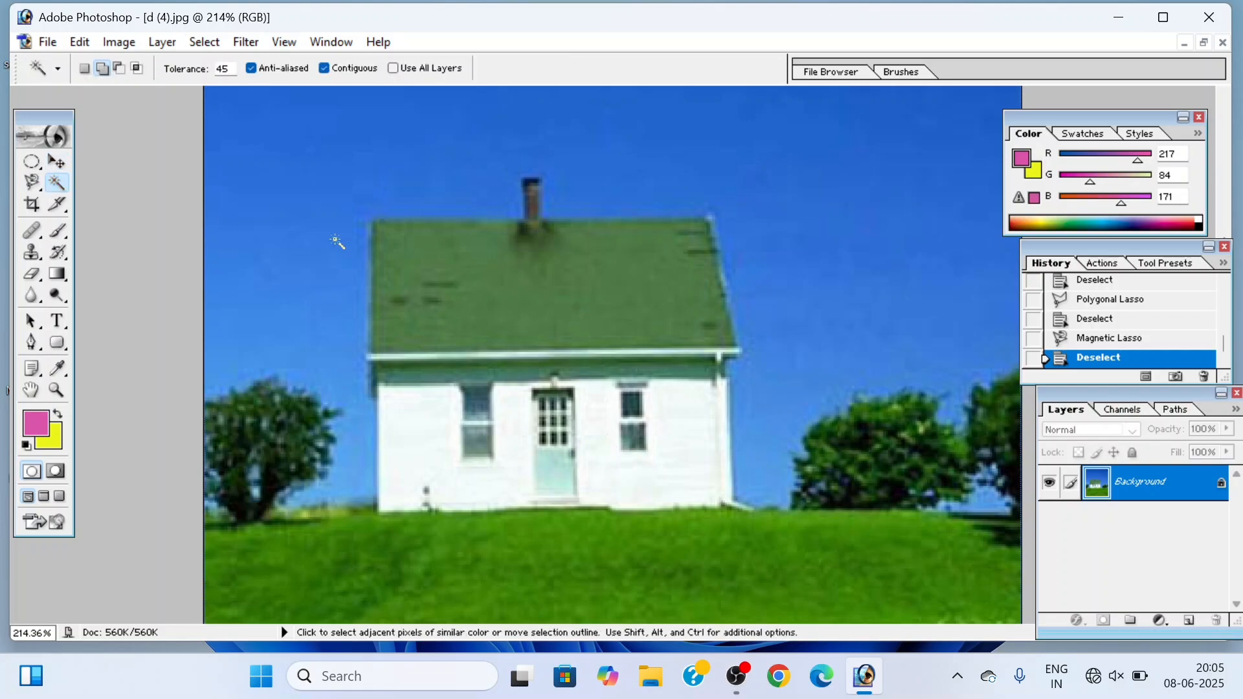
{"action": "left_click", "coordinate": [439, 265]}
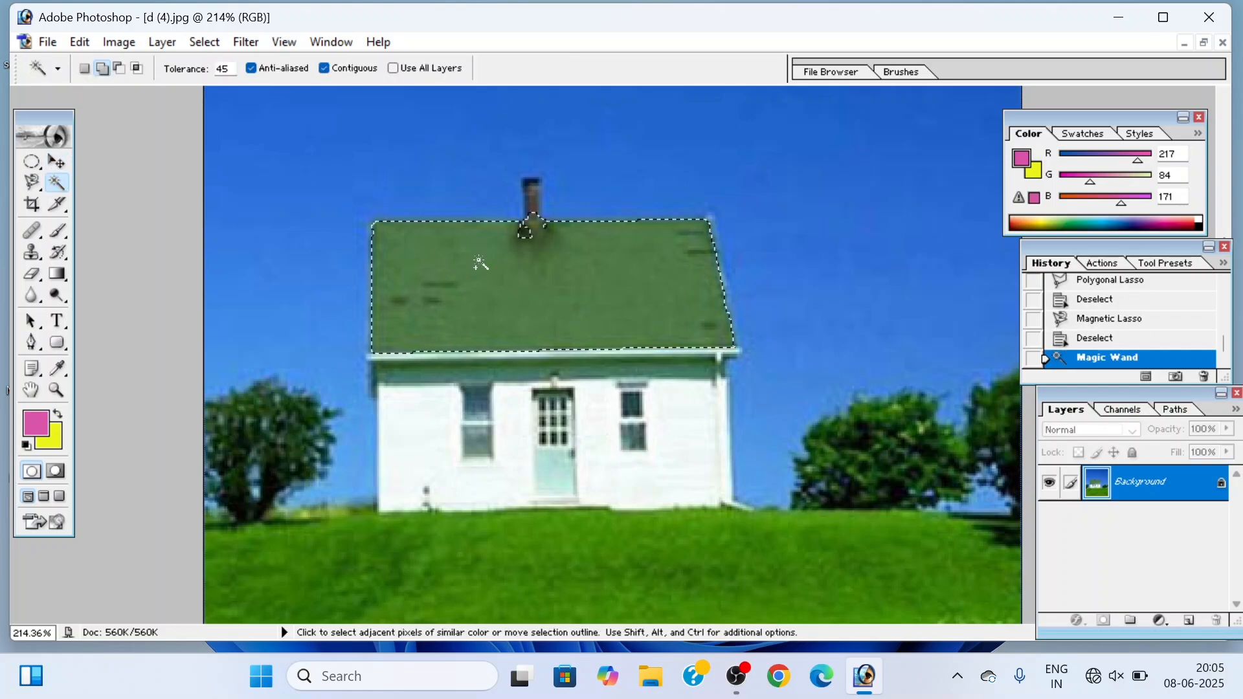
{"action": "left_click", "coordinate": [522, 233]}
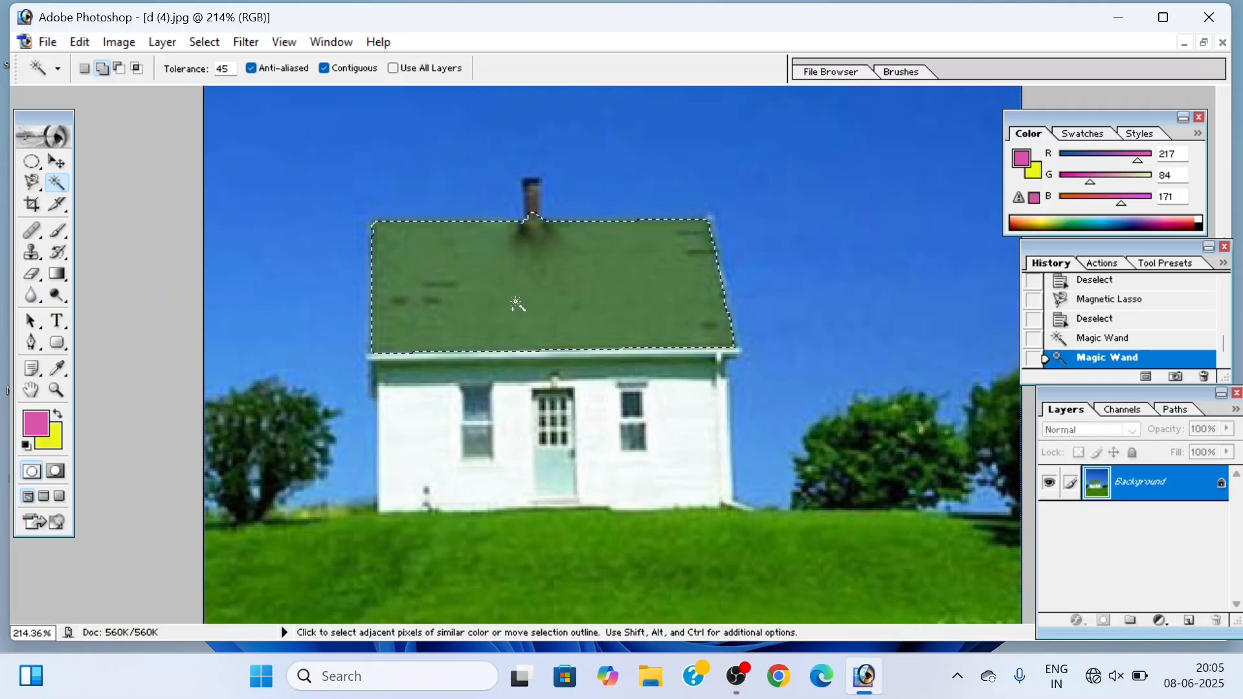
- Set the background color to the olive brown 696A47
{"action": "left_click", "coordinate": [56, 451]}
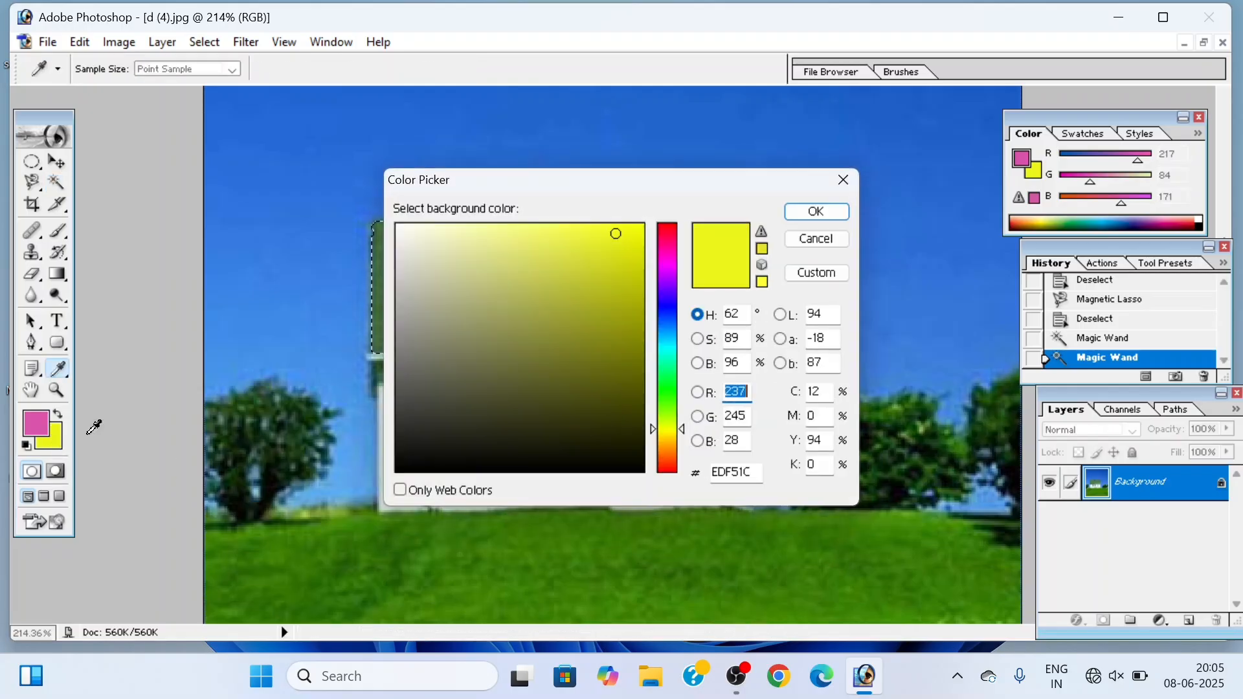
{"action": "left_click_drag", "start_coordinate": [615, 243], "coordinate": [478, 368]}
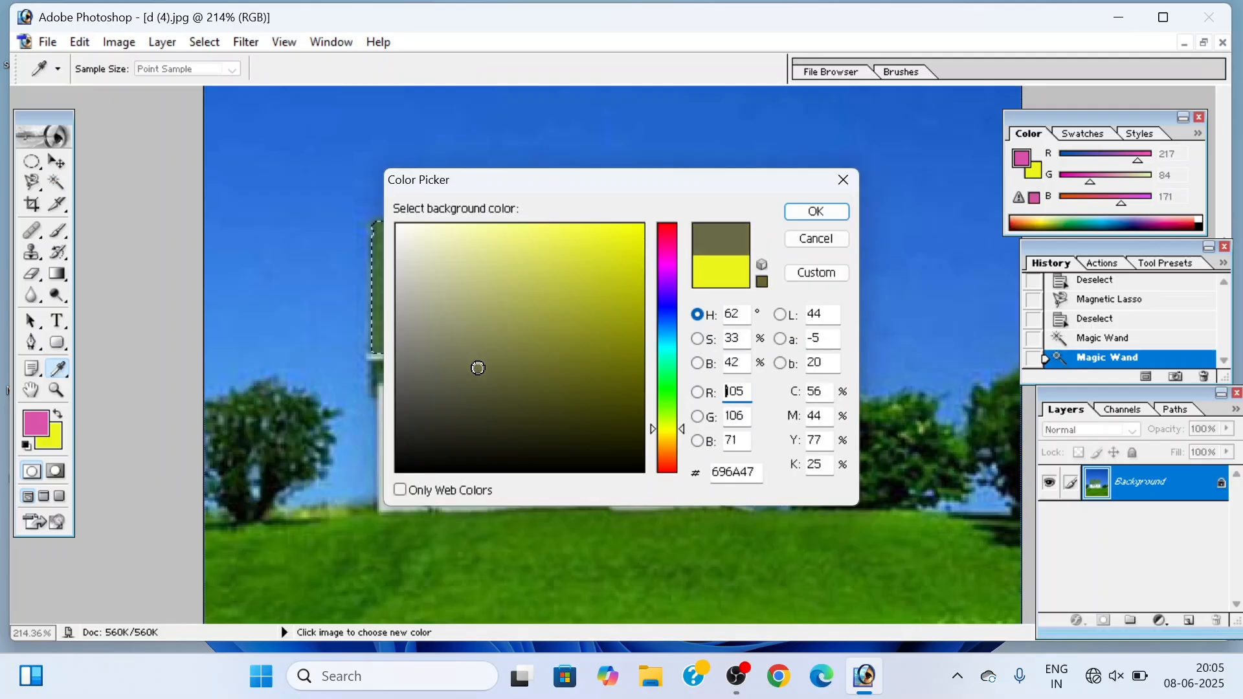
{"action": "left_click", "coordinate": [808, 221]}
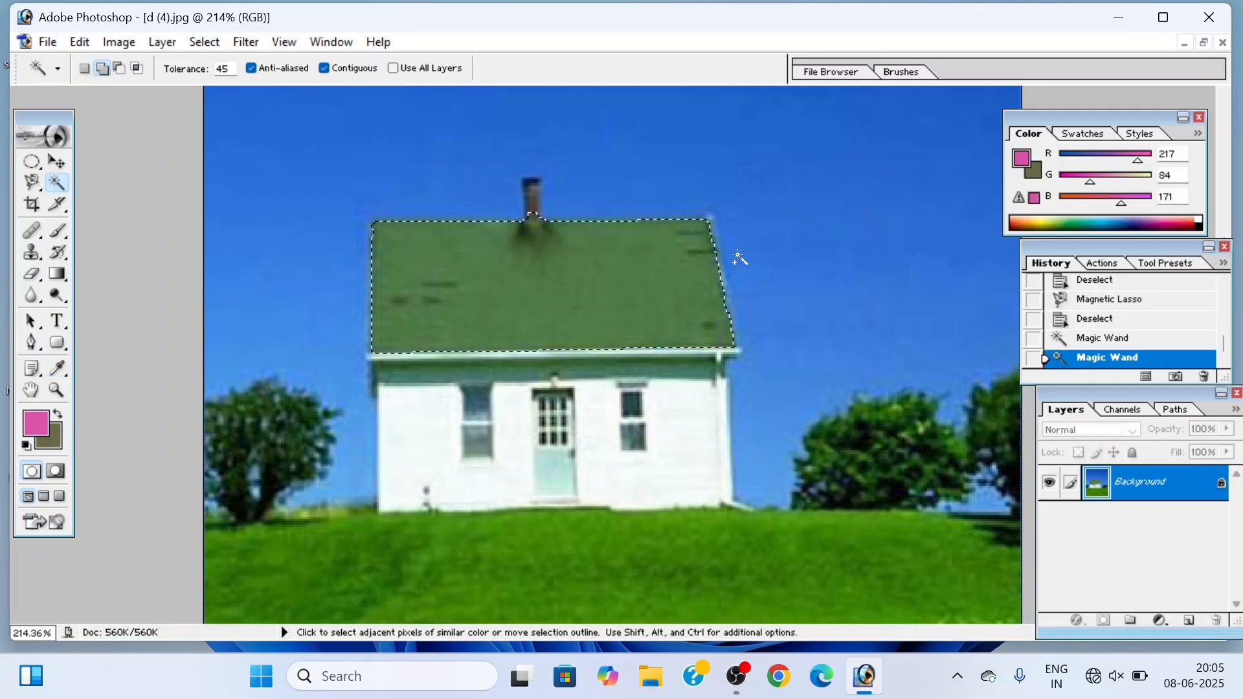
- Fill the selected roof with the background color and clear the selection
{"action": "key", "text": "ctrl"}
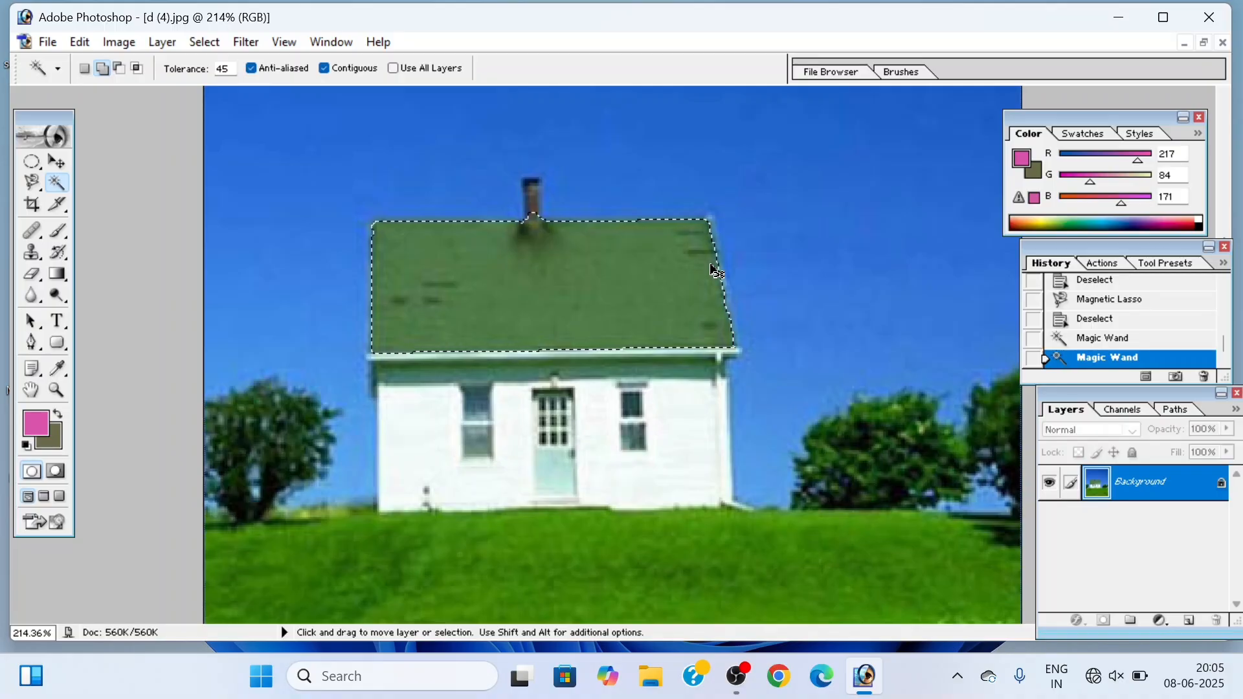
{"action": "key", "text": "ctrl+BackSpace"}
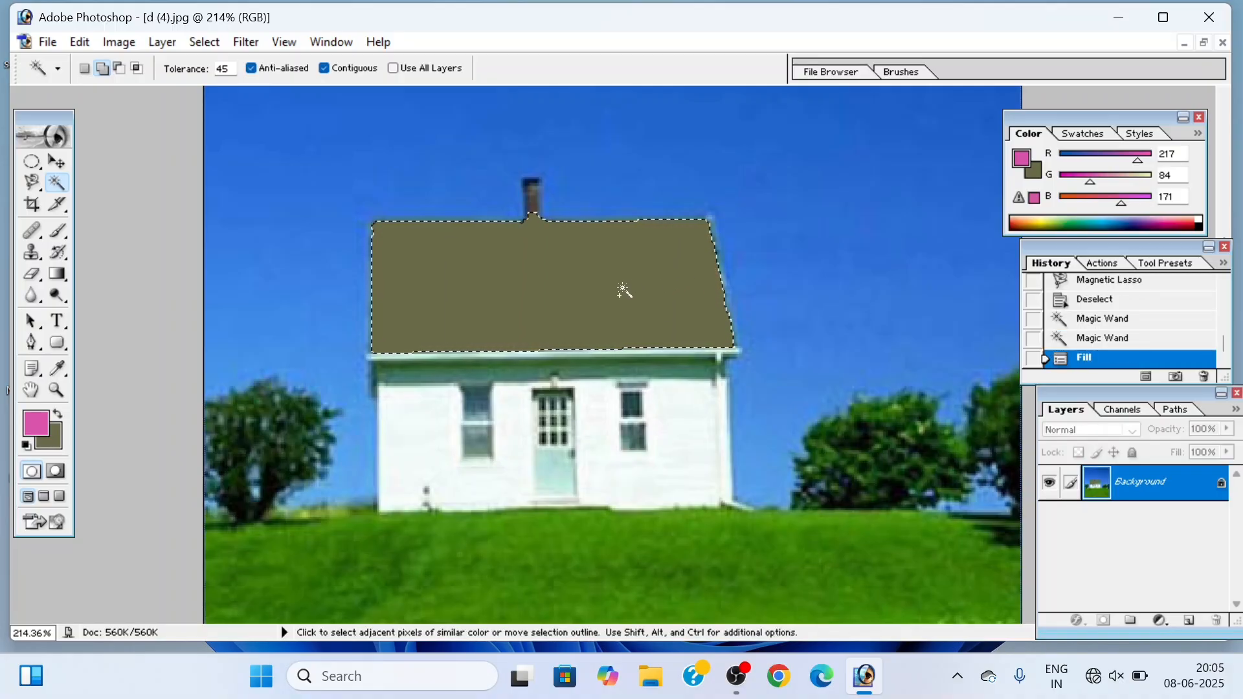
{"action": "key", "text": "ctrl+d"}
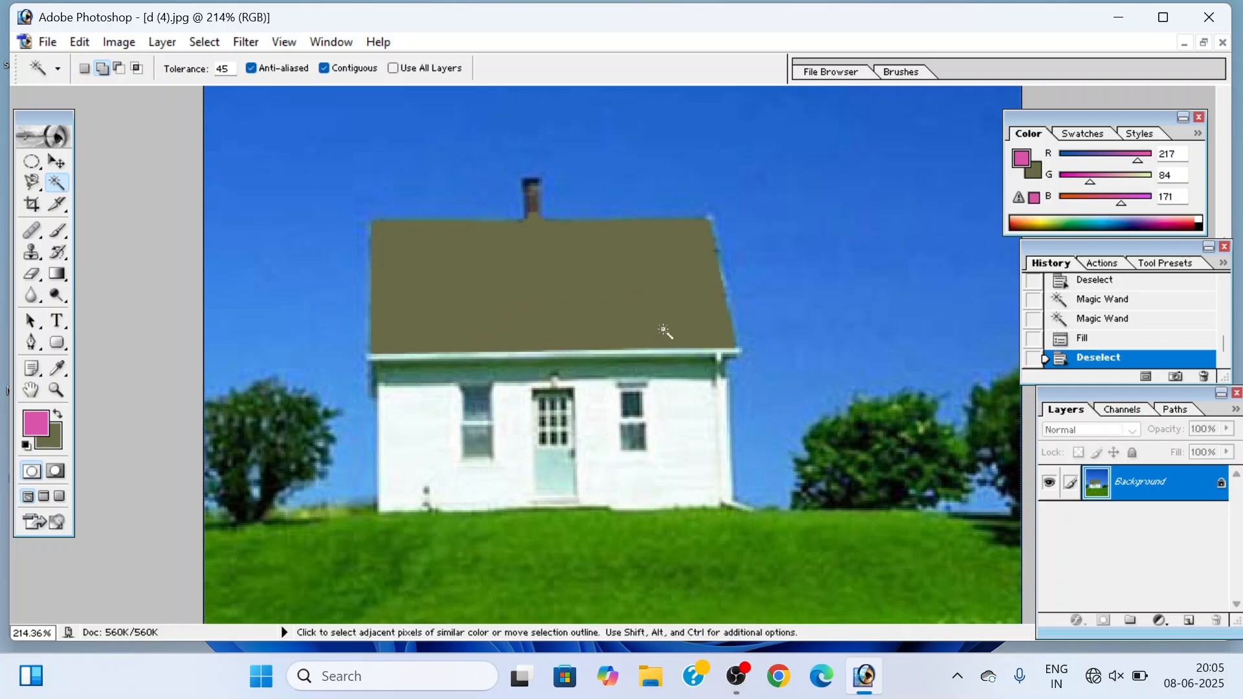
{"action": "scroll", "coordinate": [649, 327], "scroll_direction": "up", "scroll_amount": 2}
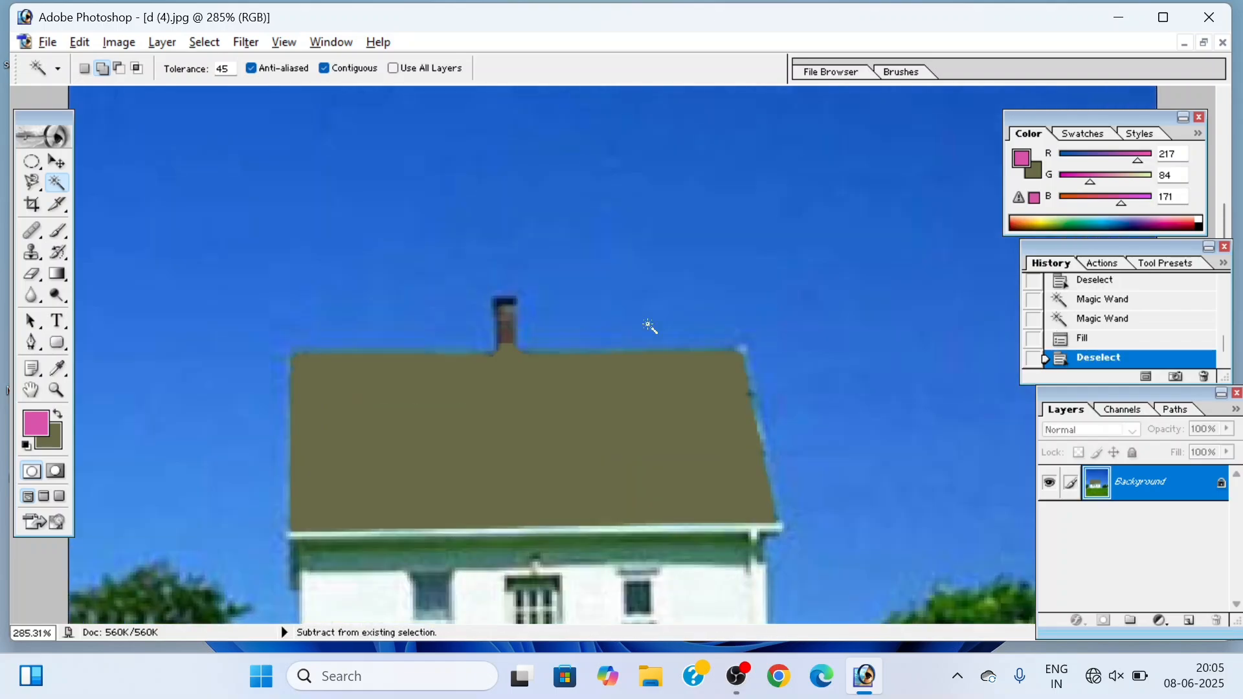
{"action": "scroll", "coordinate": [649, 327], "scroll_direction": "down", "scroll_amount": 4}
{"action": "scroll", "coordinate": [649, 326], "scroll_direction": "down", "scroll_amount": 1}
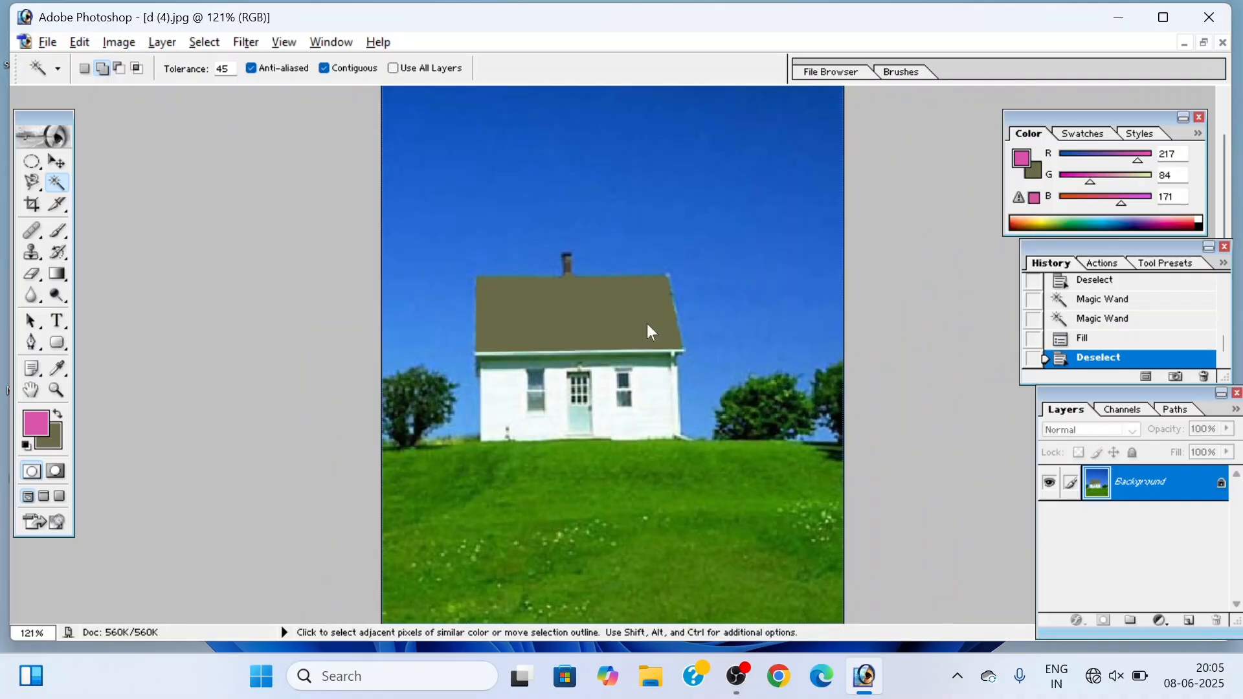